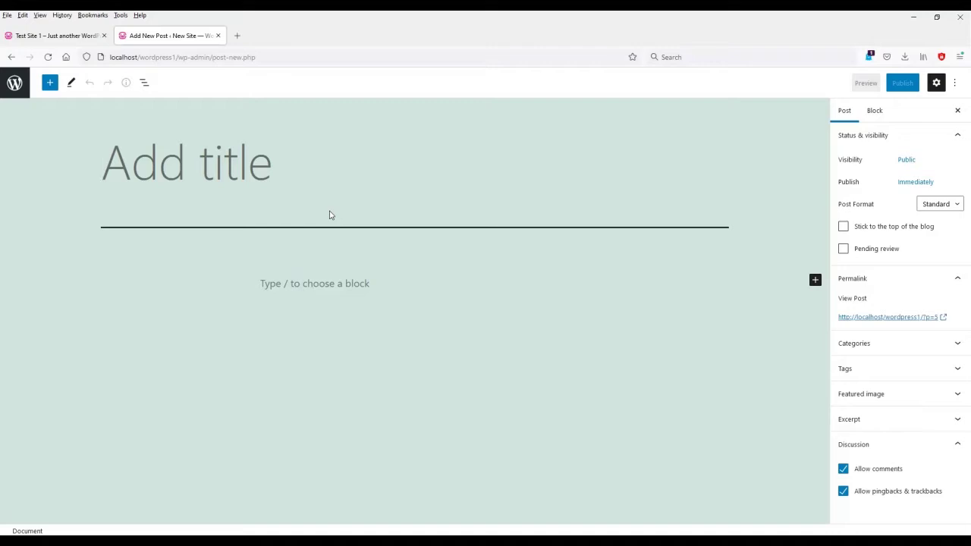
Publish a post titled "First post" with the text "peace in the middle east", and view it on the site's home page.
{"action": "key", "text": "Return"}
{"action": "type", "text": "peace in the middle east"}
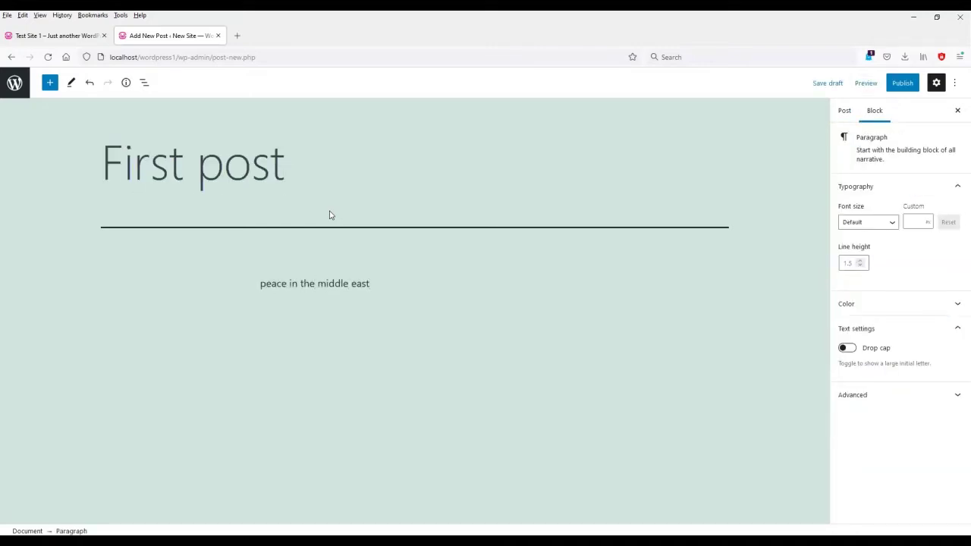
{"action": "left_click", "coordinate": [901, 84]}
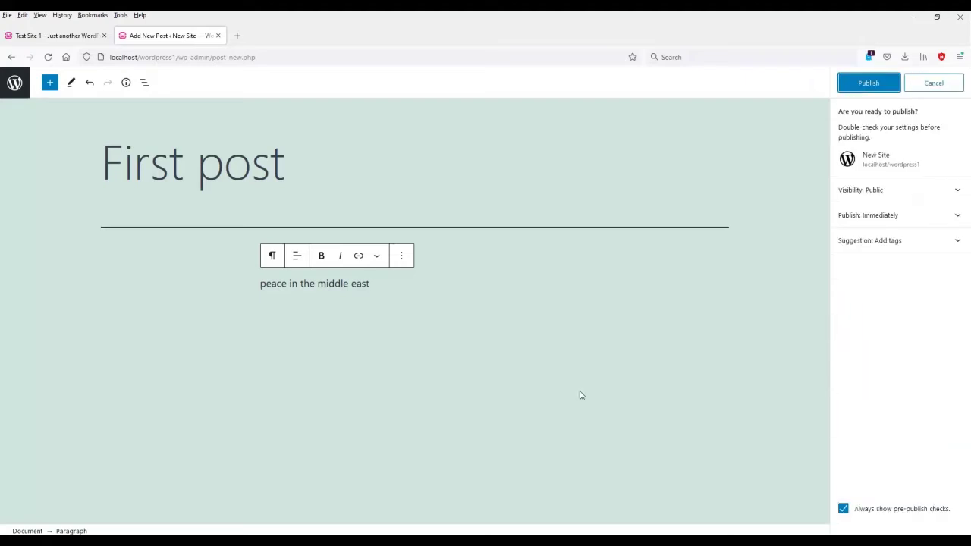
{"action": "left_click", "coordinate": [871, 88]}
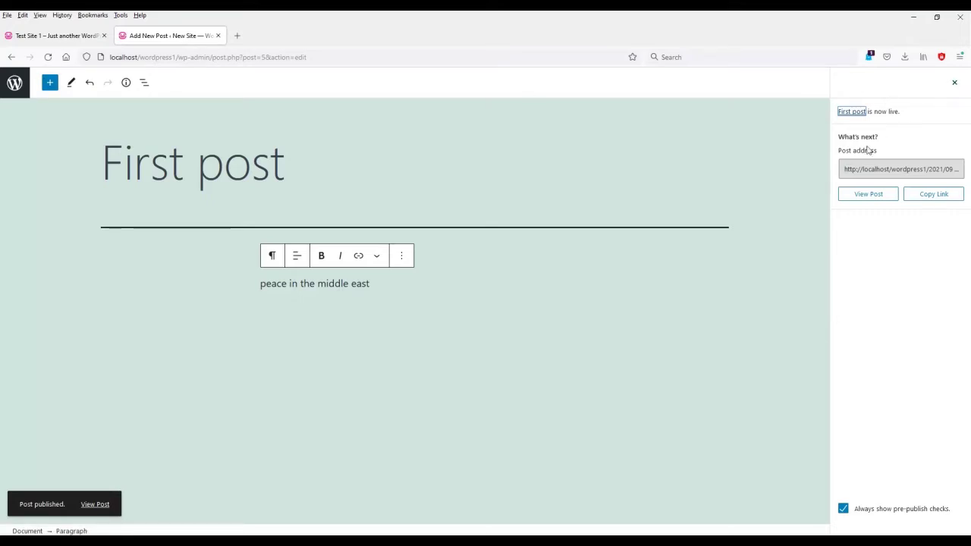
{"action": "left_click", "coordinate": [854, 113]}
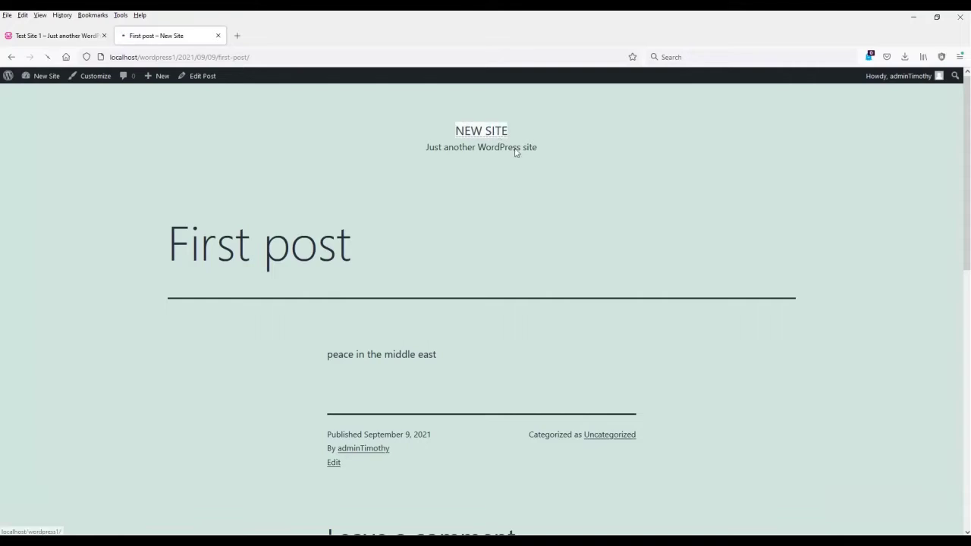
{"action": "left_click", "coordinate": [489, 133]}
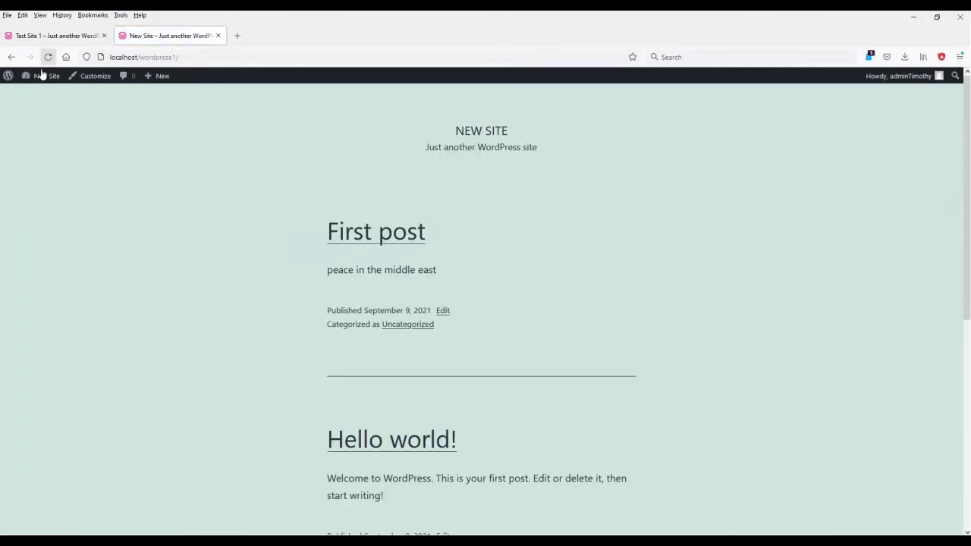
Publish a new page titled "First page" with the text "this is my first page on my new site." and view it.
{"action": "mouse_move", "coordinate": [154, 76]}
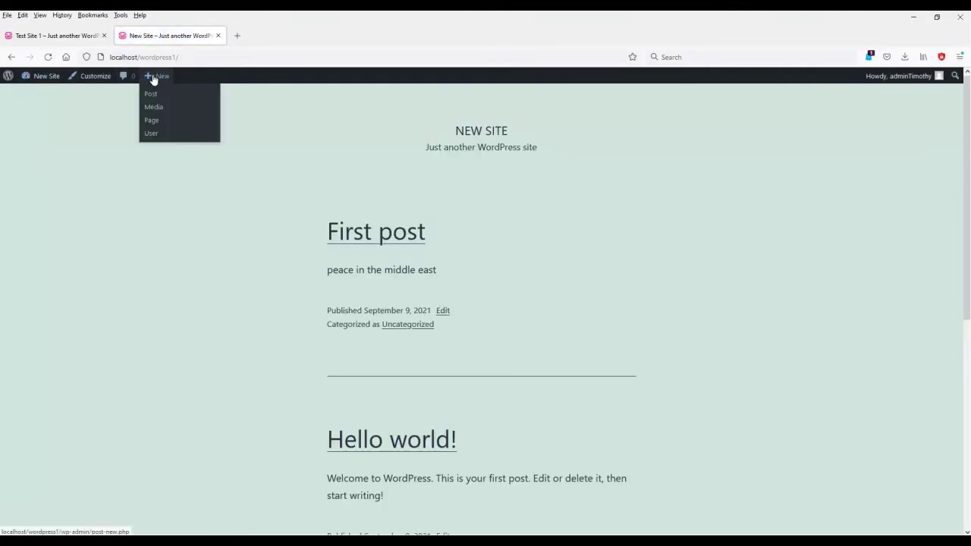
{"action": "left_click", "coordinate": [161, 121]}
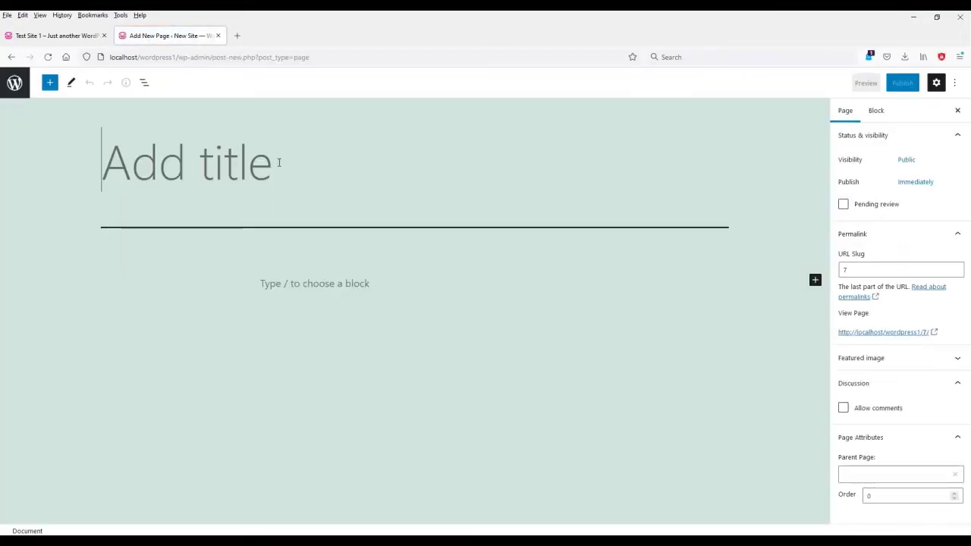
{"action": "type", "text": "First page"}
{"action": "key", "text": "Return"}
{"action": "type", "text": "this is my first page on my new site."}
{"action": "left_click", "coordinate": [902, 83]}
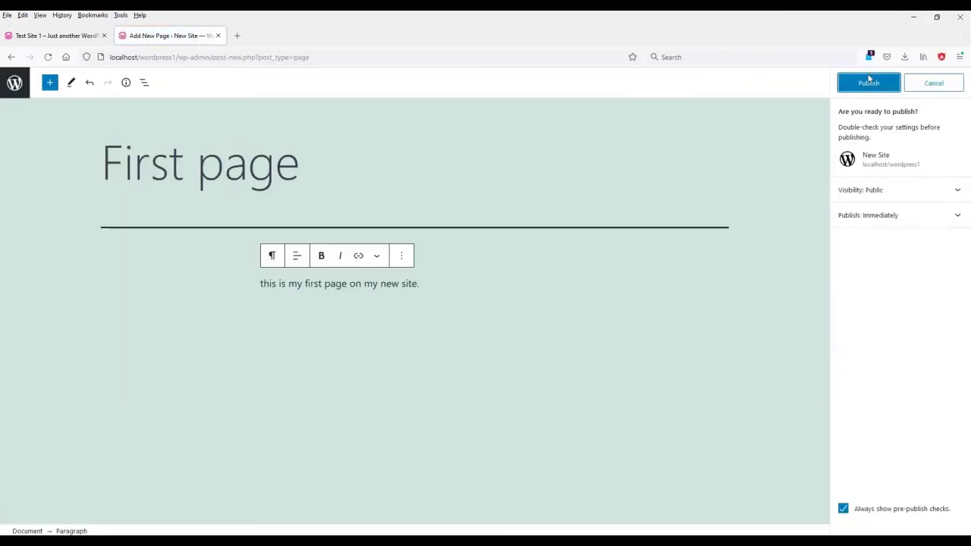
{"action": "left_click", "coordinate": [840, 83]}
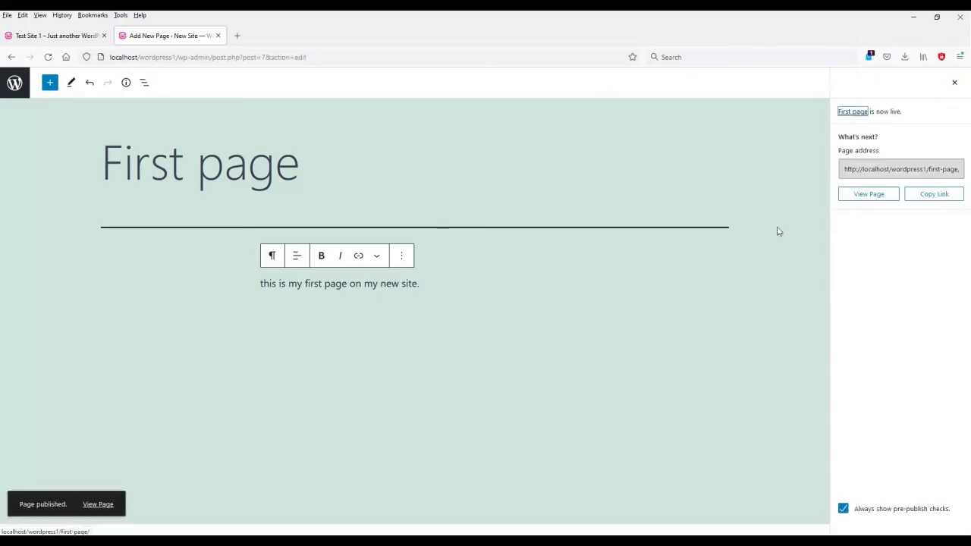
{"action": "left_click", "coordinate": [870, 196]}
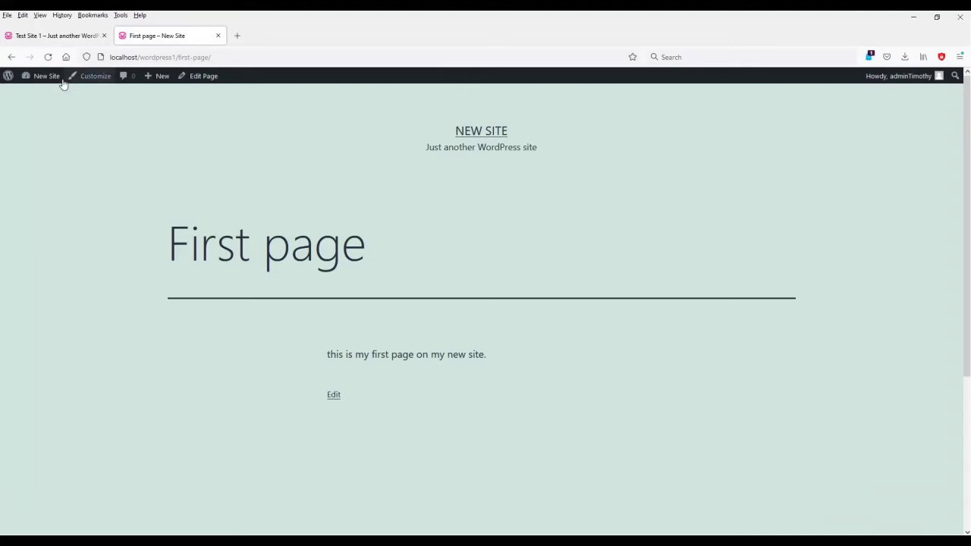
Create a new site menu named "main menu" and assign it to the Primary menu location.
{"action": "left_click", "coordinate": [94, 77]}
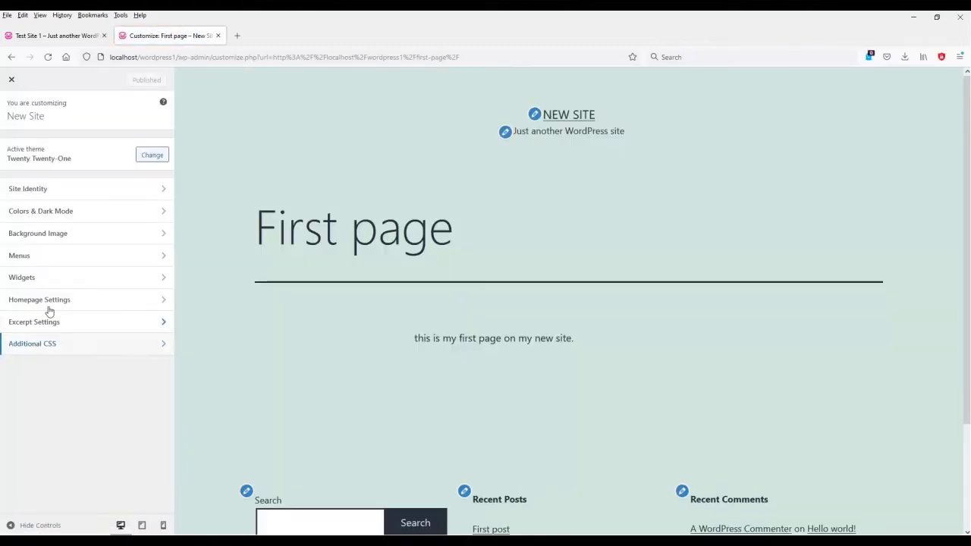
{"action": "left_click", "coordinate": [52, 257]}
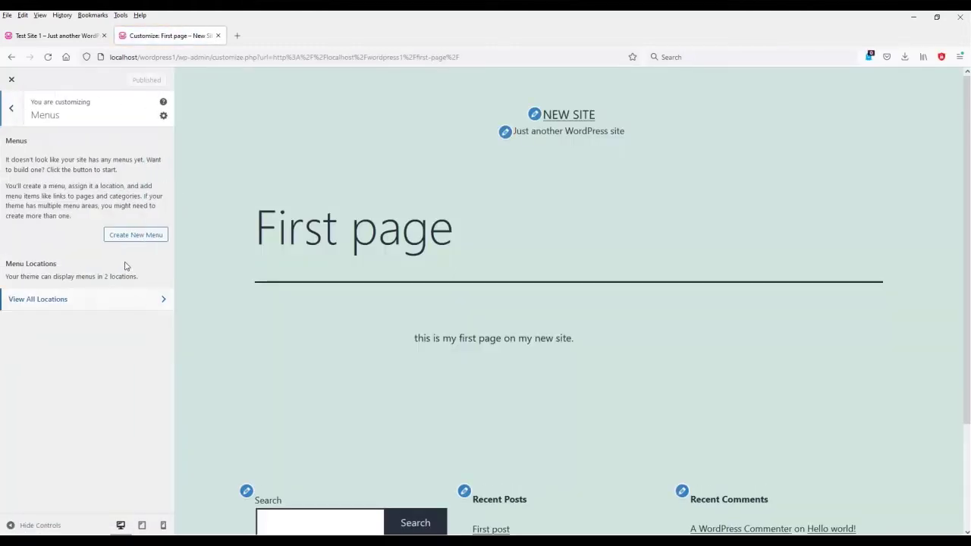
{"action": "left_click", "coordinate": [70, 300]}
{"action": "left_click", "coordinate": [83, 236]}
{"action": "left_click", "coordinate": [80, 256]}
{"action": "left_click", "coordinate": [54, 251]}
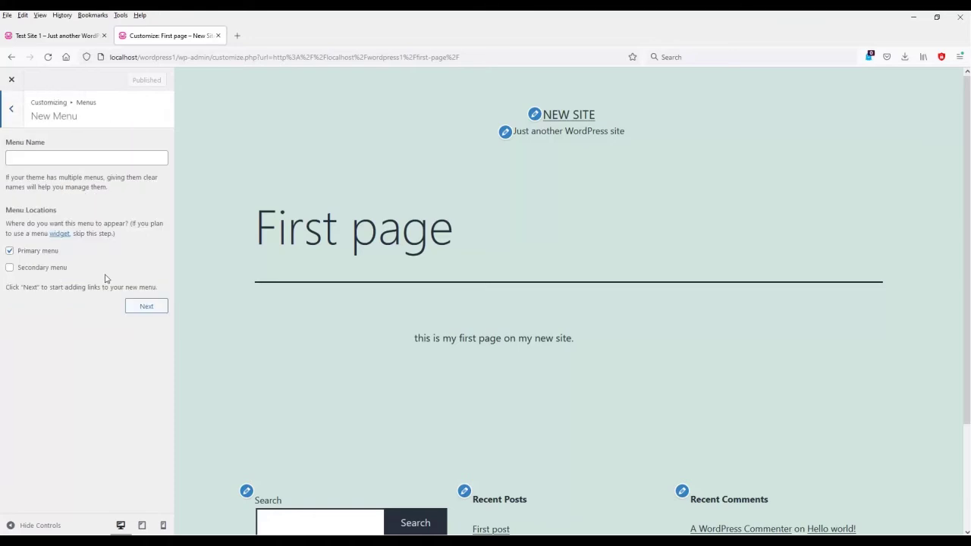
{"action": "left_click", "coordinate": [76, 161]}
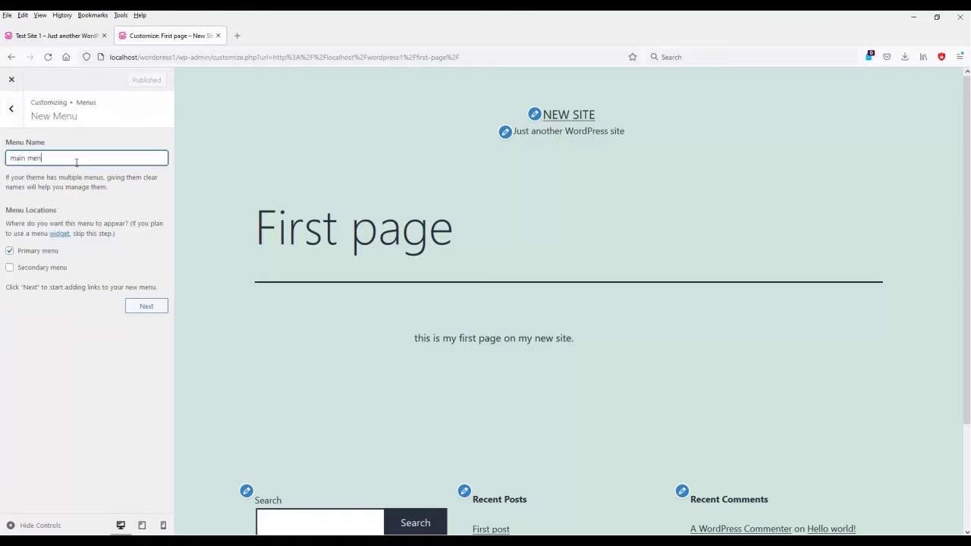
{"action": "left_click", "coordinate": [146, 306]}
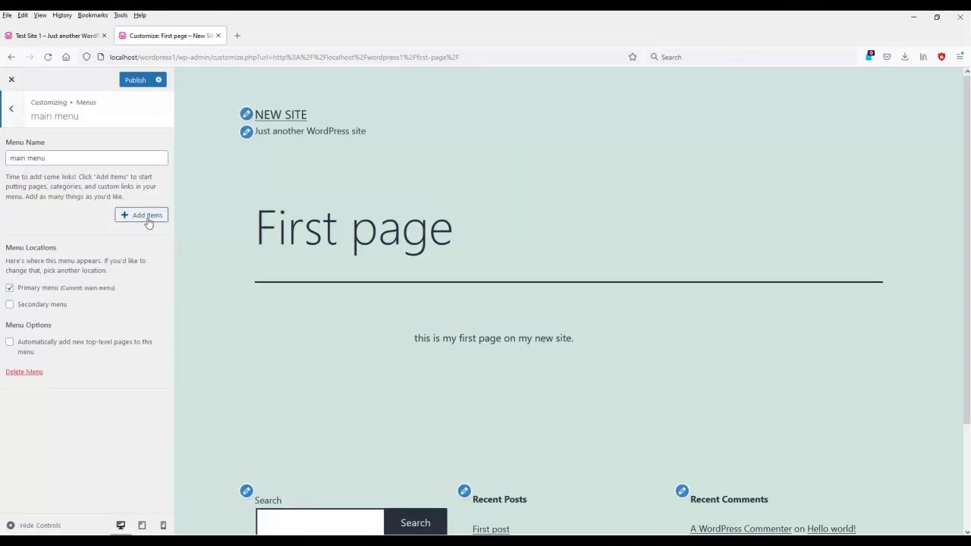
Add the Home link and First page to the main menu, and publish the customization.
{"action": "left_click", "coordinate": [131, 220]}
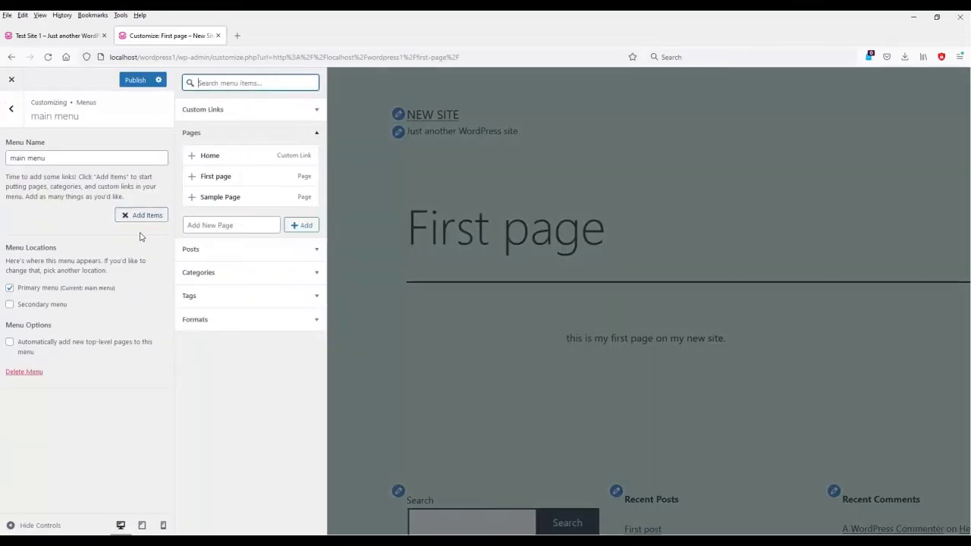
{"action": "left_click", "coordinate": [211, 157]}
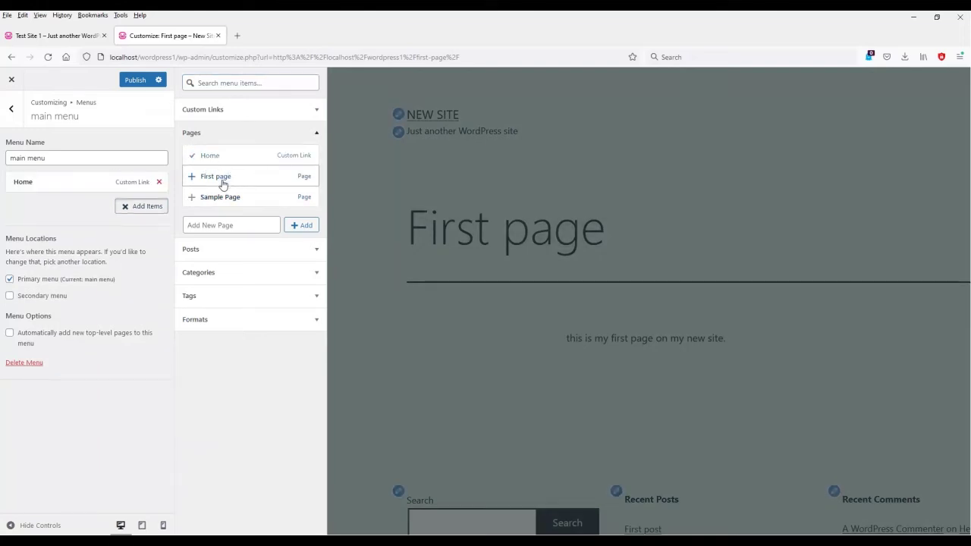
{"action": "left_click", "coordinate": [222, 180]}
{"action": "left_click", "coordinate": [304, 225]}
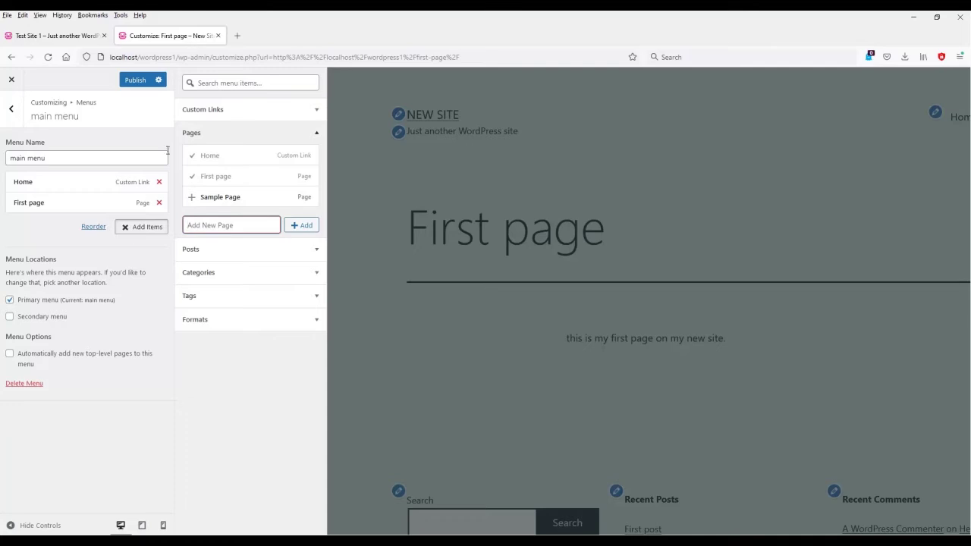
{"action": "left_click", "coordinate": [141, 82]}
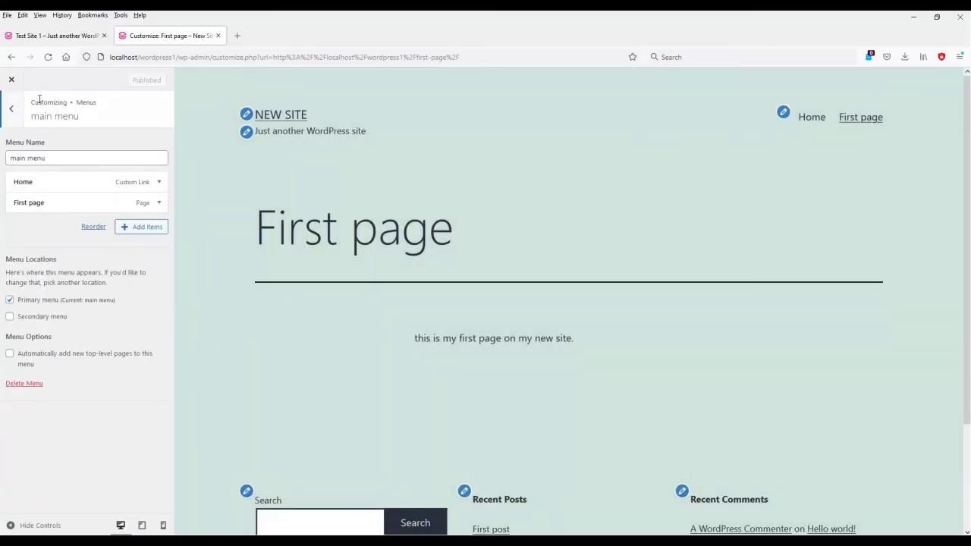
Close the customizer and check the new navigation links and the home page on the live site.
{"action": "left_click", "coordinate": [11, 78]}
{"action": "left_click", "coordinate": [784, 137]}
{"action": "left_click", "coordinate": [725, 135]}
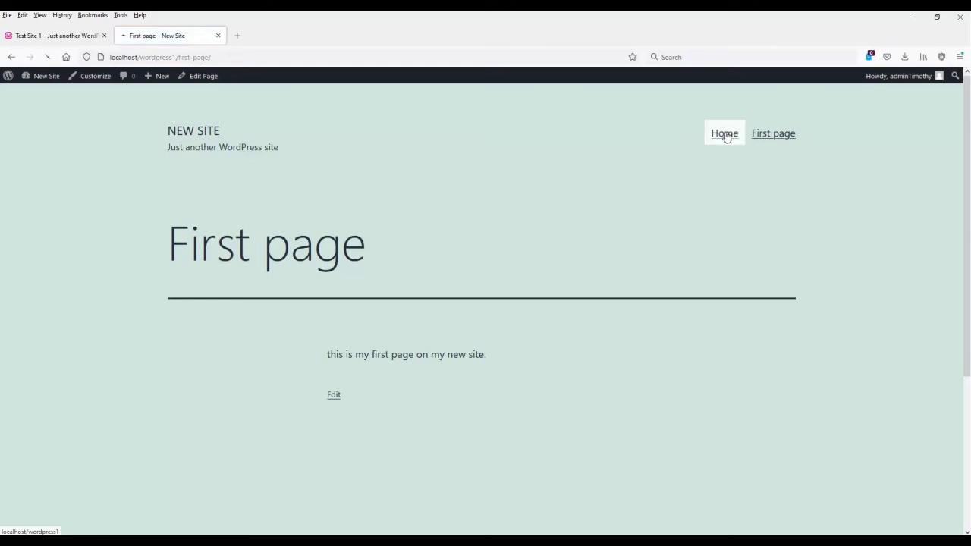
{"action": "scroll", "coordinate": [509, 329], "scroll_direction": "down", "scroll_amount": 2}
{"action": "scroll", "coordinate": [667, 349], "scroll_direction": "up", "scroll_amount": 2}
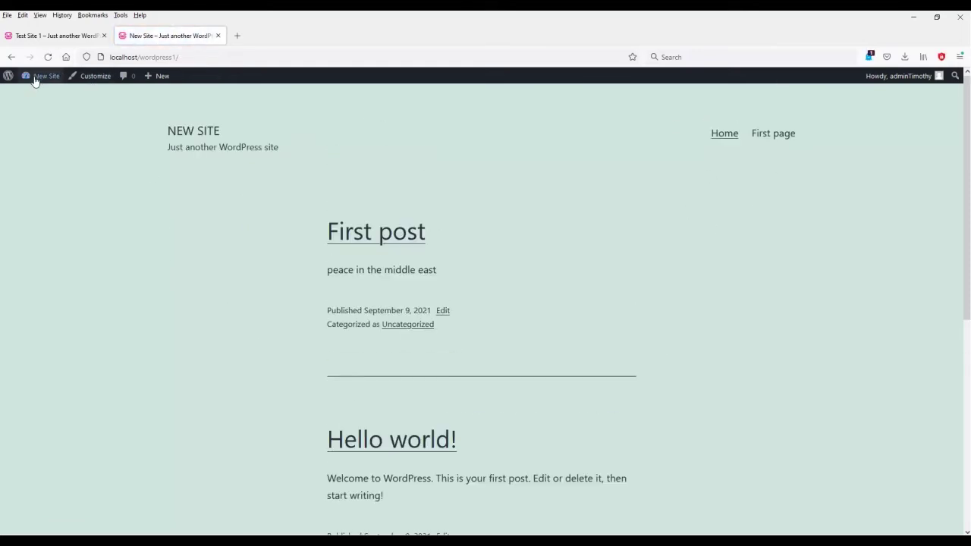
Find the plugin "all in one wp migration" from New Site's dashboard, then install and activate All-in-One WP Migration.
{"action": "mouse_move", "coordinate": [34, 81]}
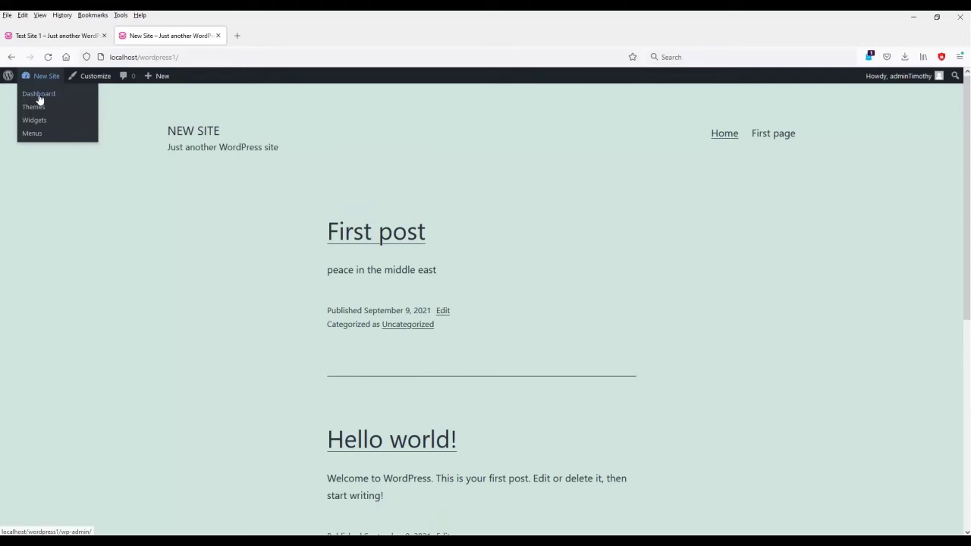
{"action": "left_click", "coordinate": [38, 94]}
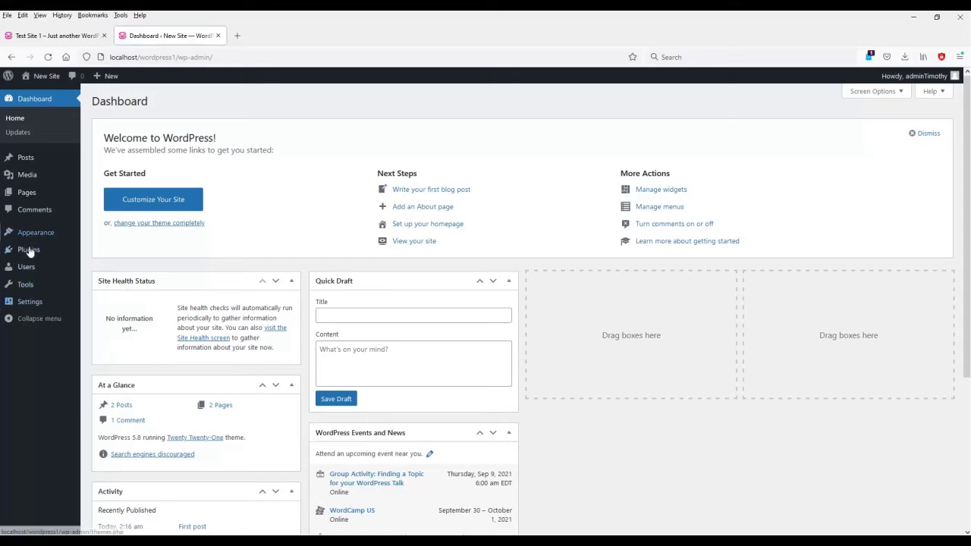
{"action": "left_click", "coordinate": [30, 253]}
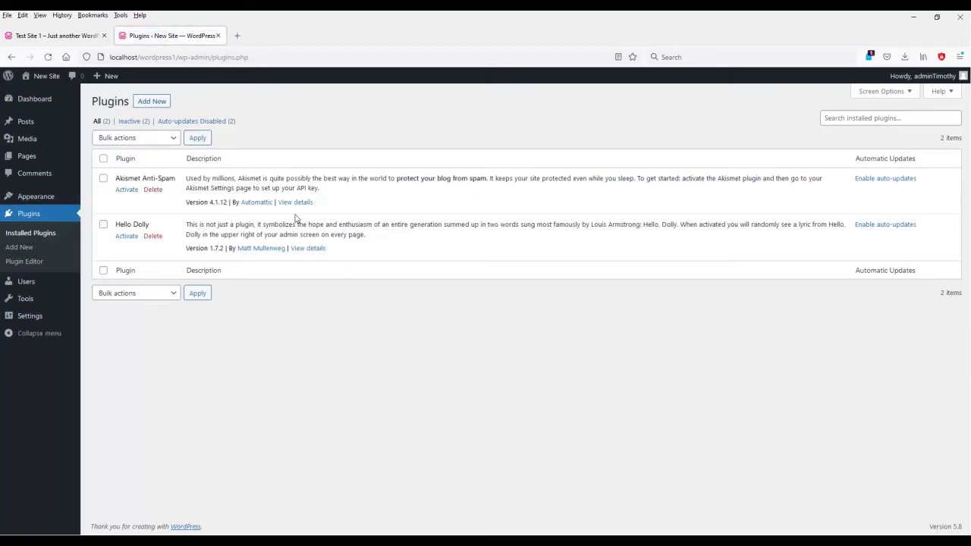
{"action": "left_click", "coordinate": [152, 101]}
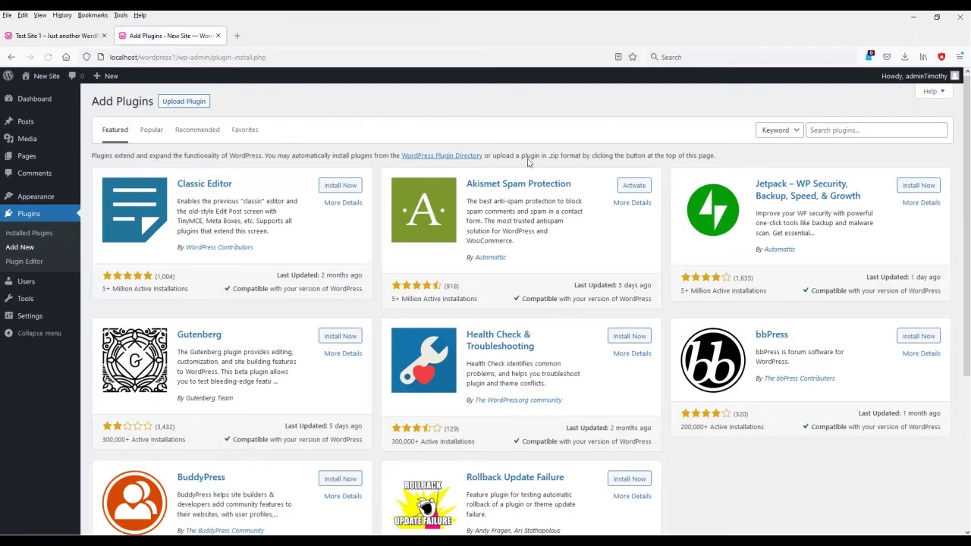
{"action": "left_click", "coordinate": [844, 130]}
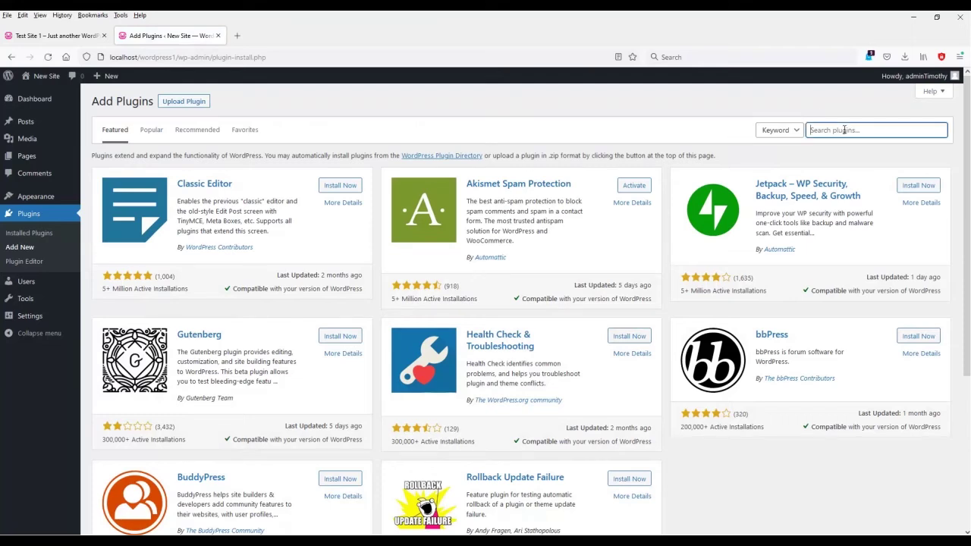
{"action": "type", "text": "all in on"}
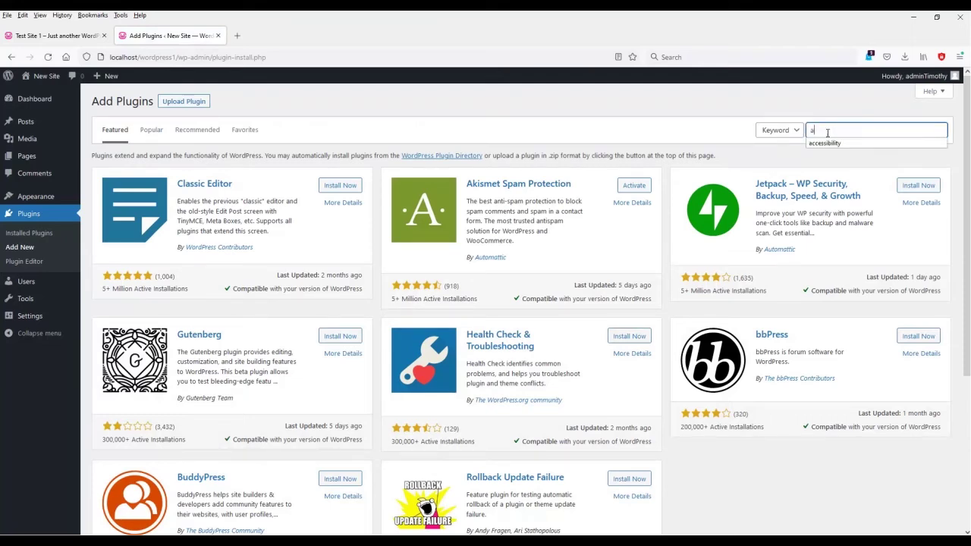
{"action": "type", "text": "e wp migration"}
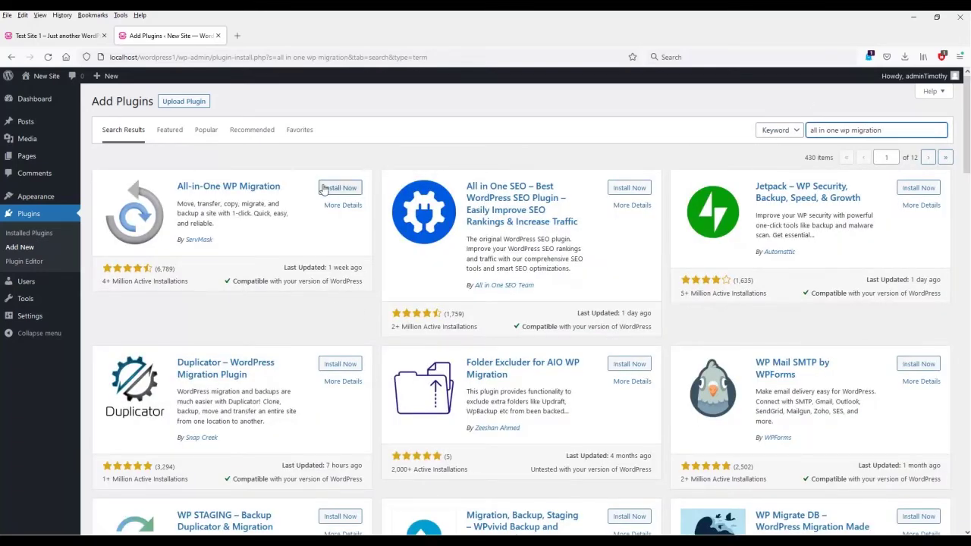
{"action": "left_click", "coordinate": [324, 189]}
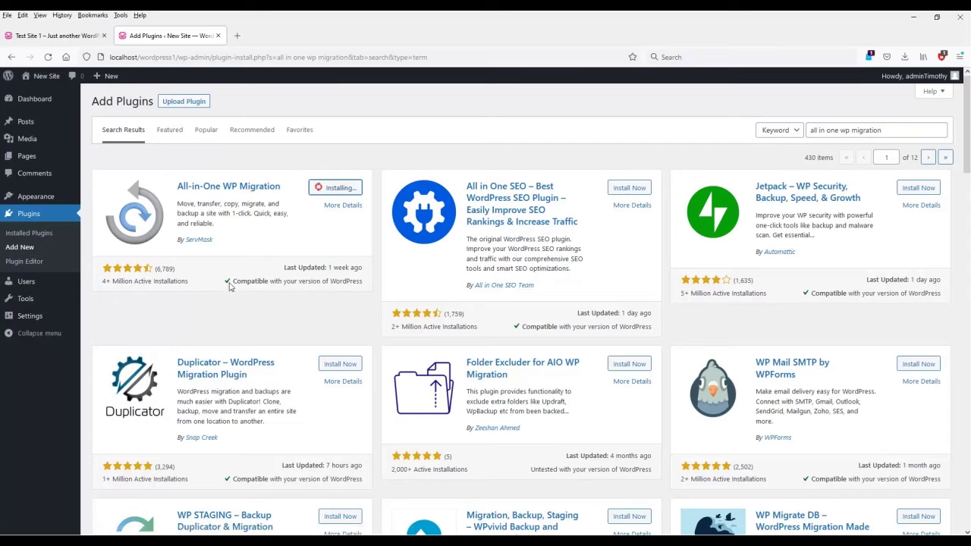
{"action": "left_click", "coordinate": [336, 192]}
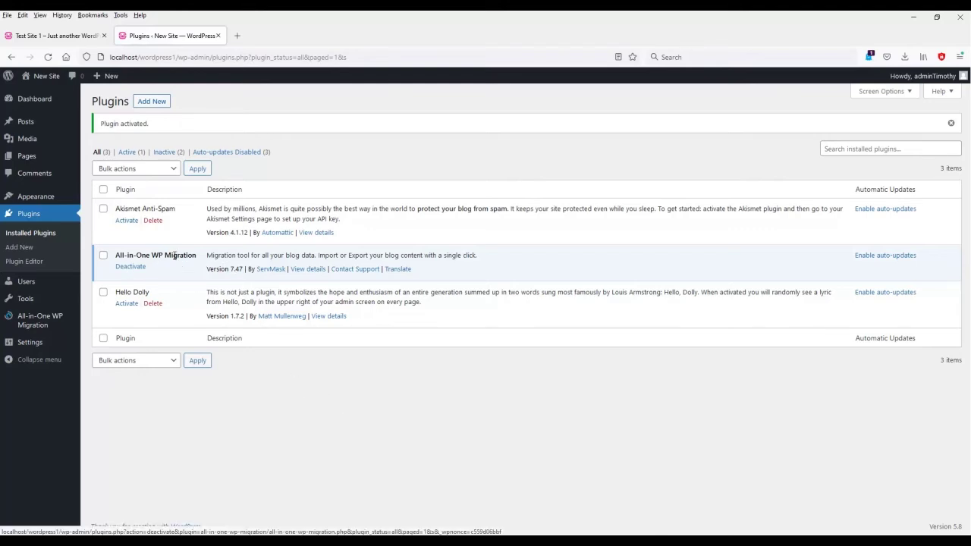
Switch to Test Site 1 and check in its installed plugins whether All-in-One WP Migration is active.
{"action": "left_click", "coordinate": [67, 36]}
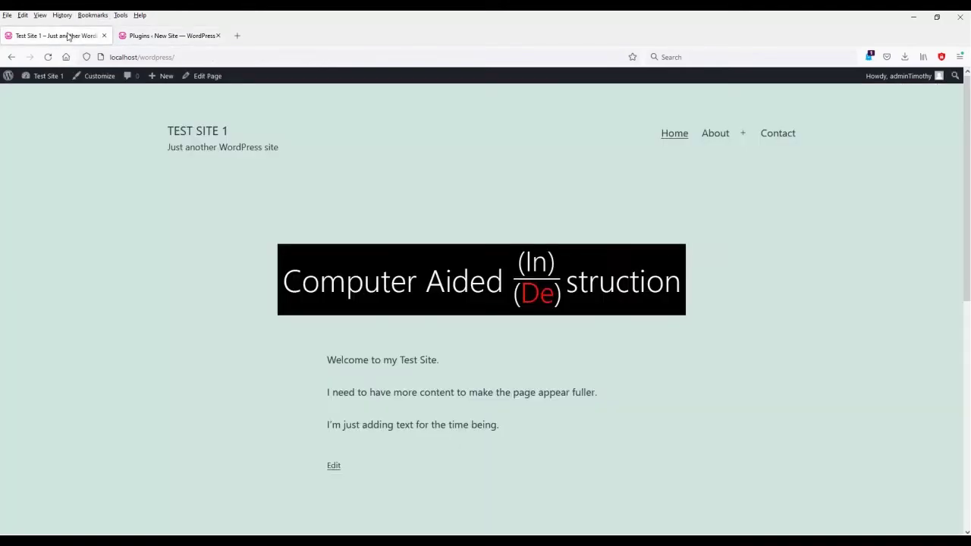
{"action": "mouse_move", "coordinate": [25, 80]}
{"action": "left_click", "coordinate": [46, 95]}
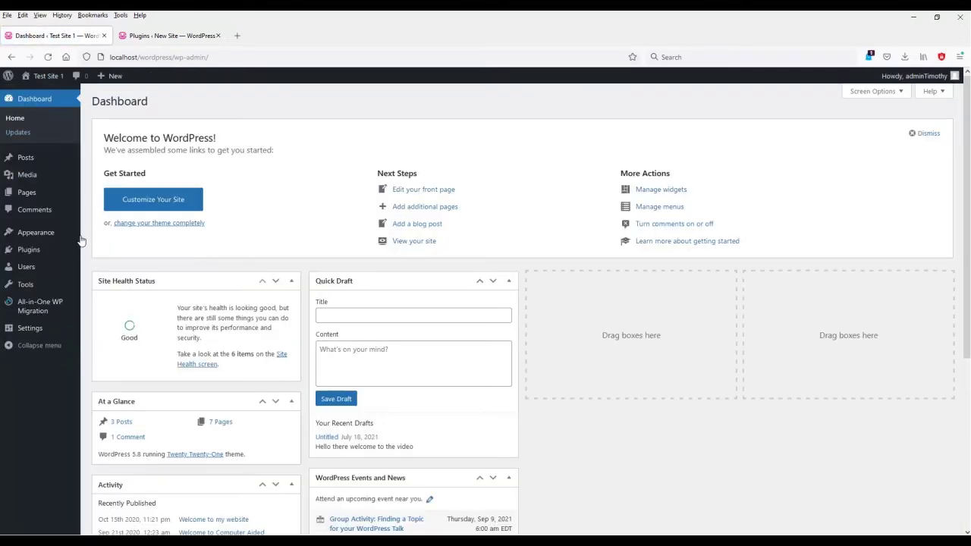
{"action": "mouse_move", "coordinate": [43, 251]}
{"action": "left_click", "coordinate": [165, 255]}
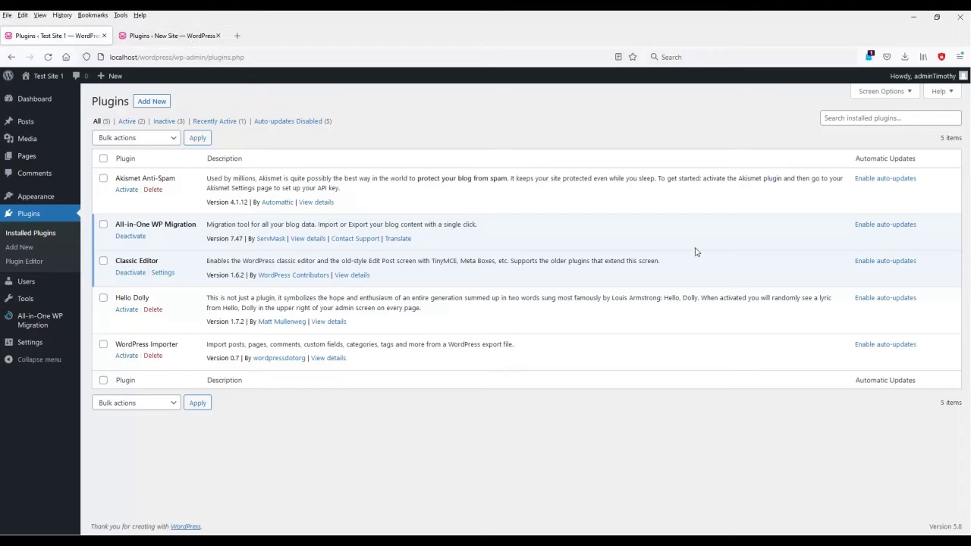
Export Test Site 1 to a file with All-in-One WP Migration, save the generated .wpress backup, and close the export dialog.
{"action": "left_click", "coordinate": [43, 321]}
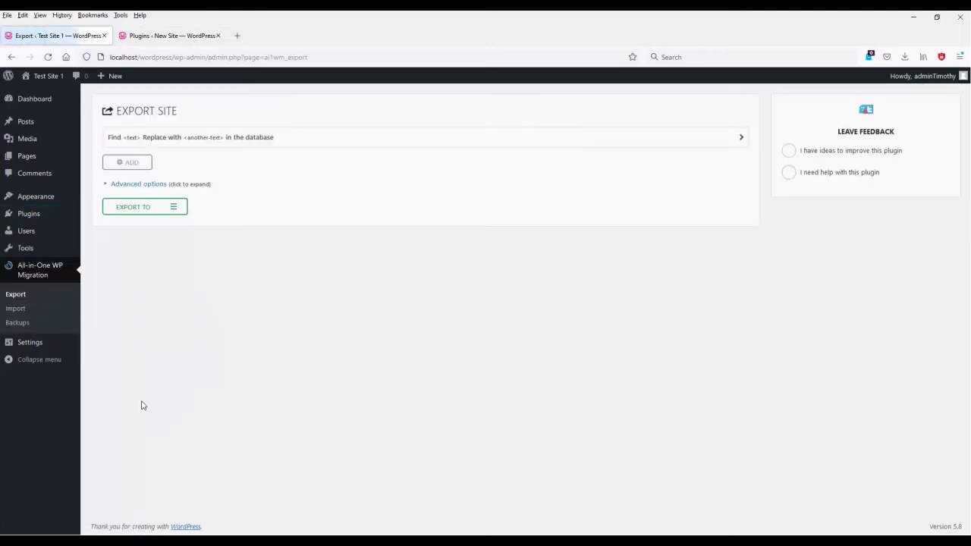
{"action": "left_click", "coordinate": [141, 207]}
{"action": "left_click", "coordinate": [123, 222]}
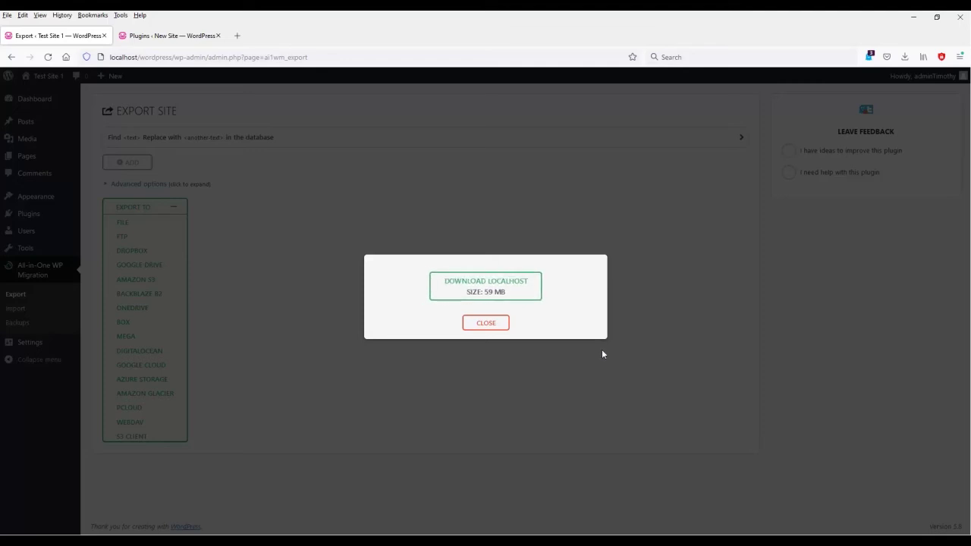
{"action": "left_click", "coordinate": [486, 287]}
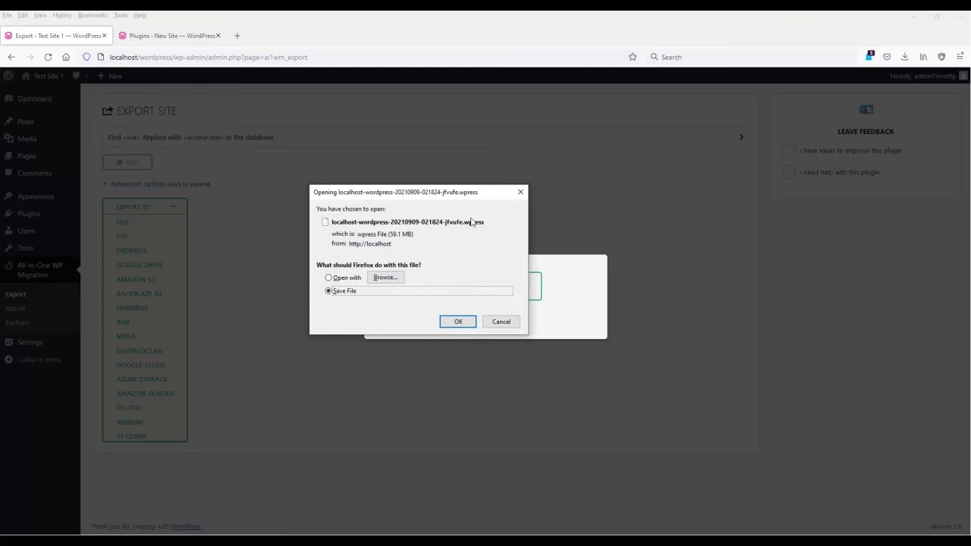
{"action": "left_click", "coordinate": [464, 327]}
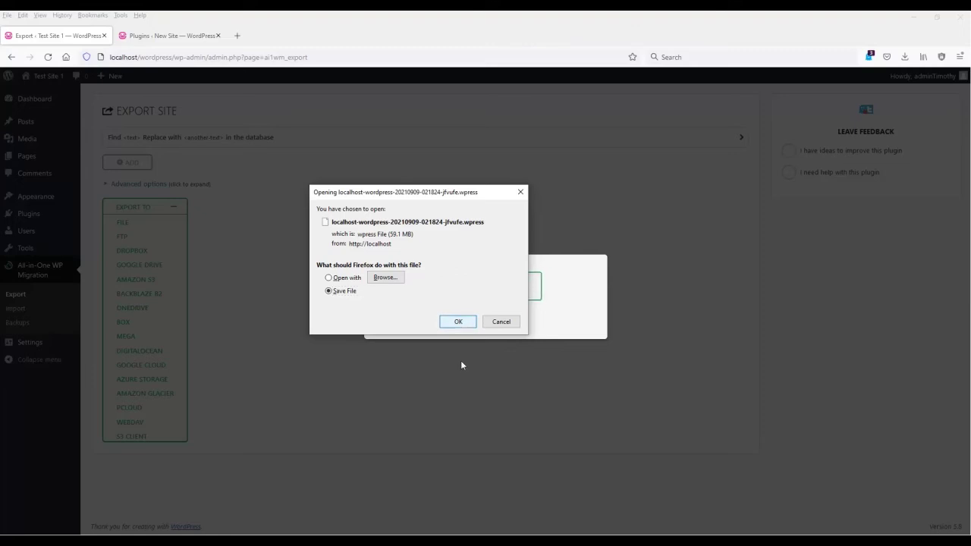
{"action": "key", "text": "Return"}
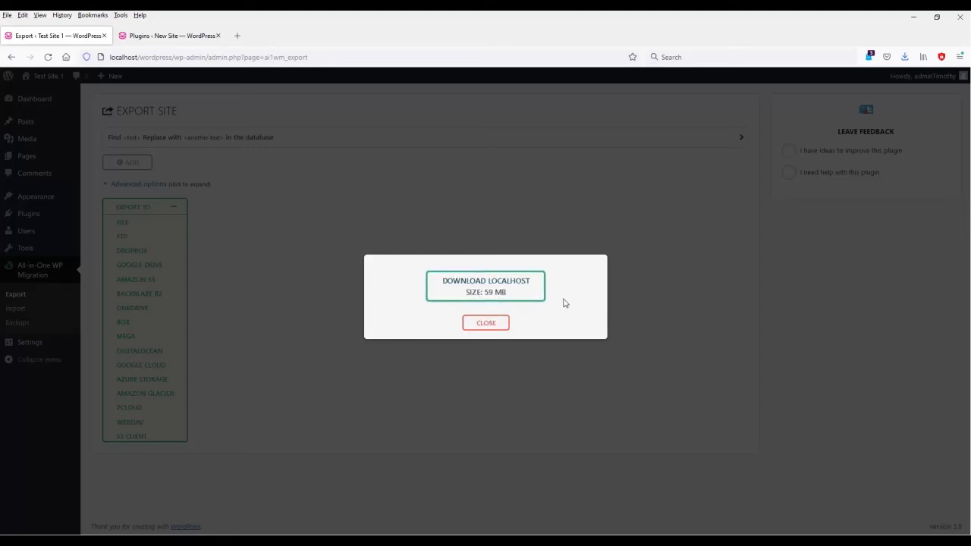
{"action": "left_click", "coordinate": [497, 325]}
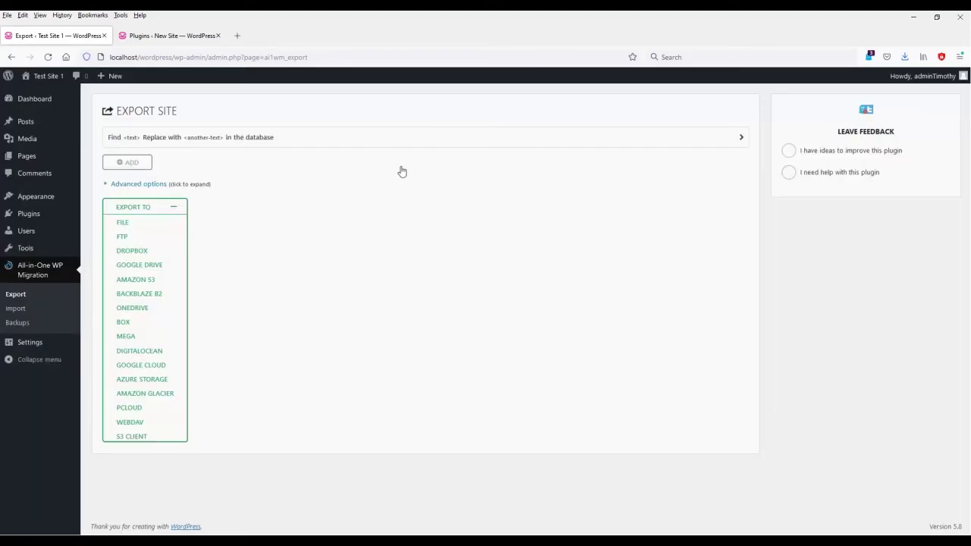
Switch to New Site and import the exported .wpress backup file with All-in-One WP Migration, agreeing to overwrite the existing website.
{"action": "left_click", "coordinate": [184, 39]}
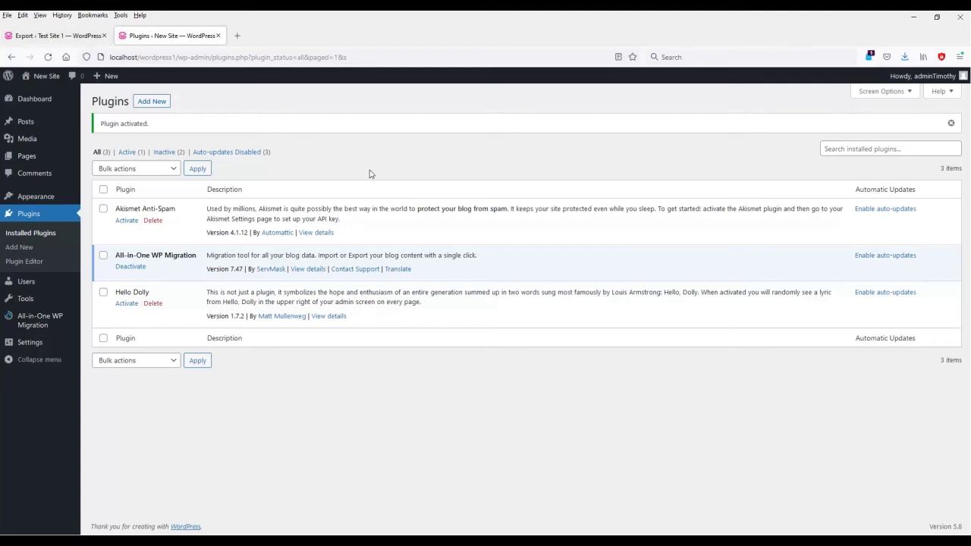
{"action": "left_click", "coordinate": [42, 320]}
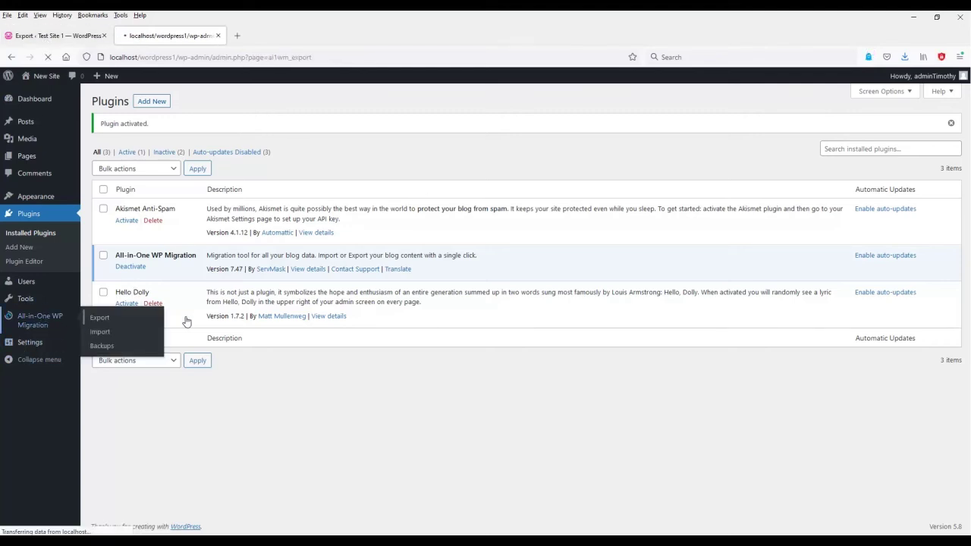
{"action": "left_click", "coordinate": [18, 308]}
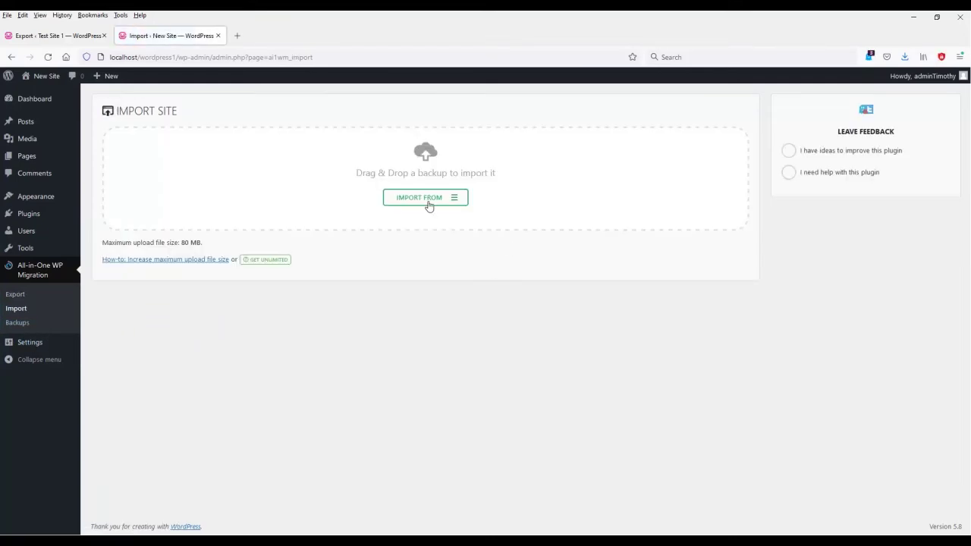
{"action": "left_click", "coordinate": [427, 200]}
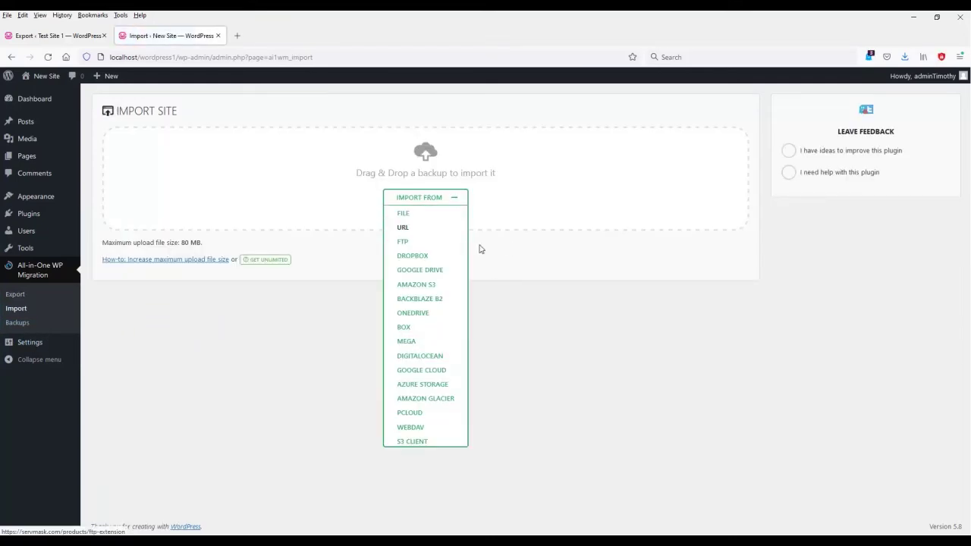
{"action": "left_click", "coordinate": [412, 216]}
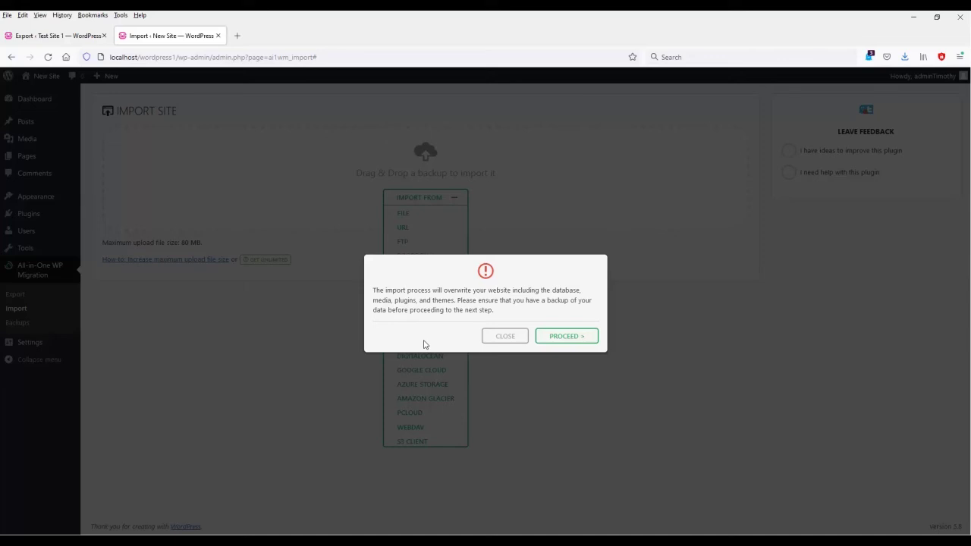
{"action": "left_click", "coordinate": [572, 339]}
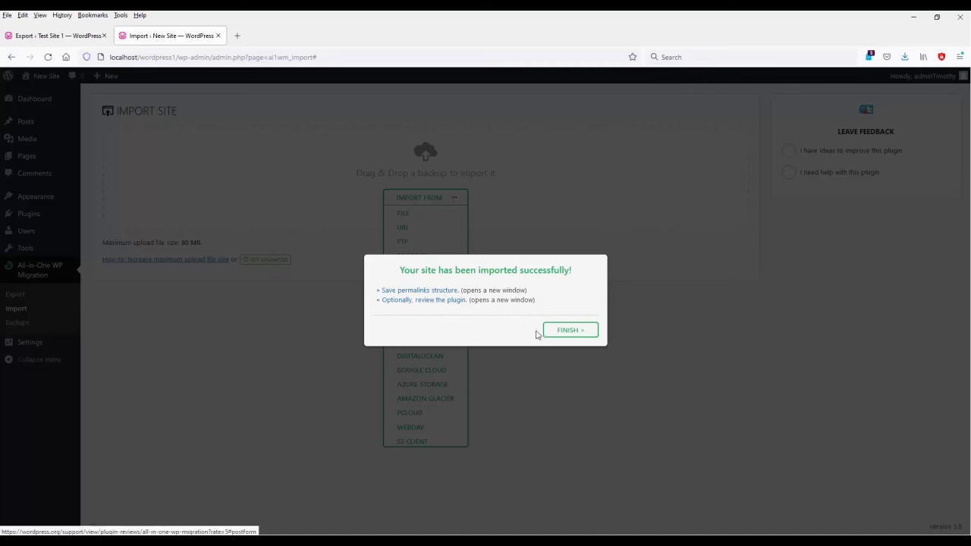
Open the permalinks structure link from the import dialog and log in with the admin username and account password.
{"action": "left_click", "coordinate": [418, 291]}
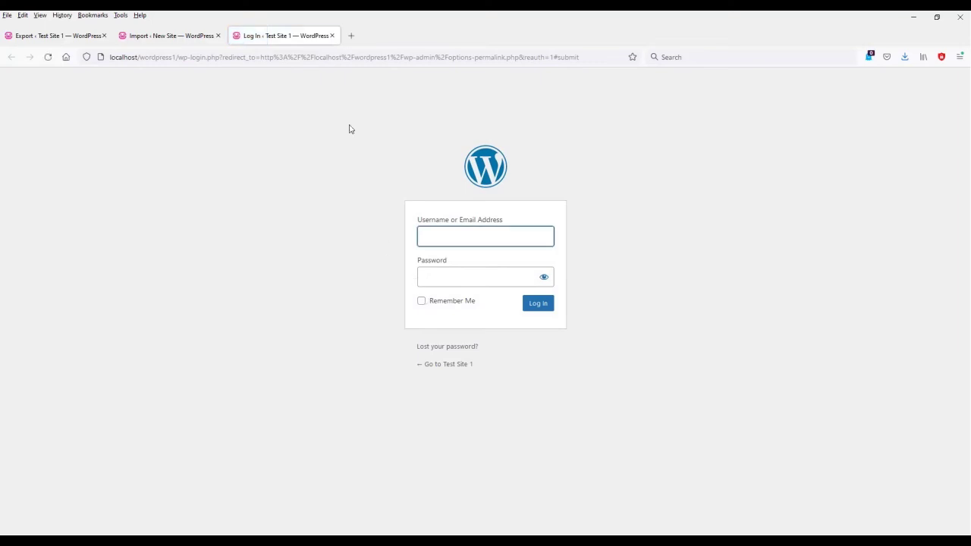
{"action": "left_click", "coordinate": [170, 35]}
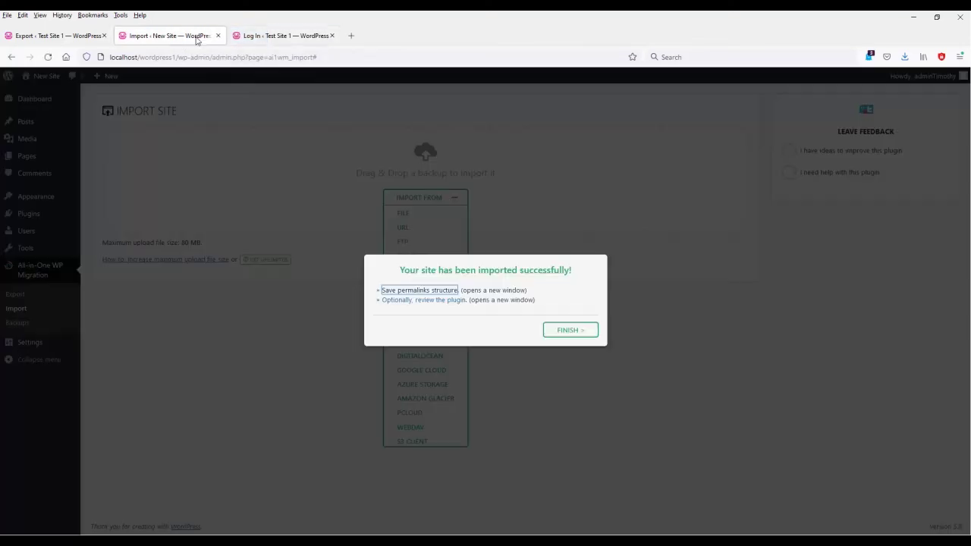
{"action": "left_click", "coordinate": [302, 36]}
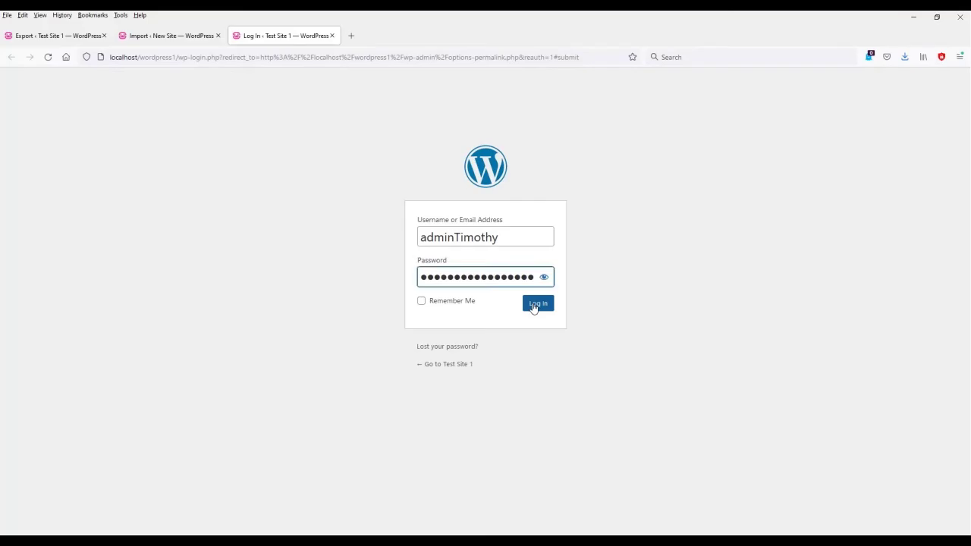
{"action": "left_click", "coordinate": [536, 305]}
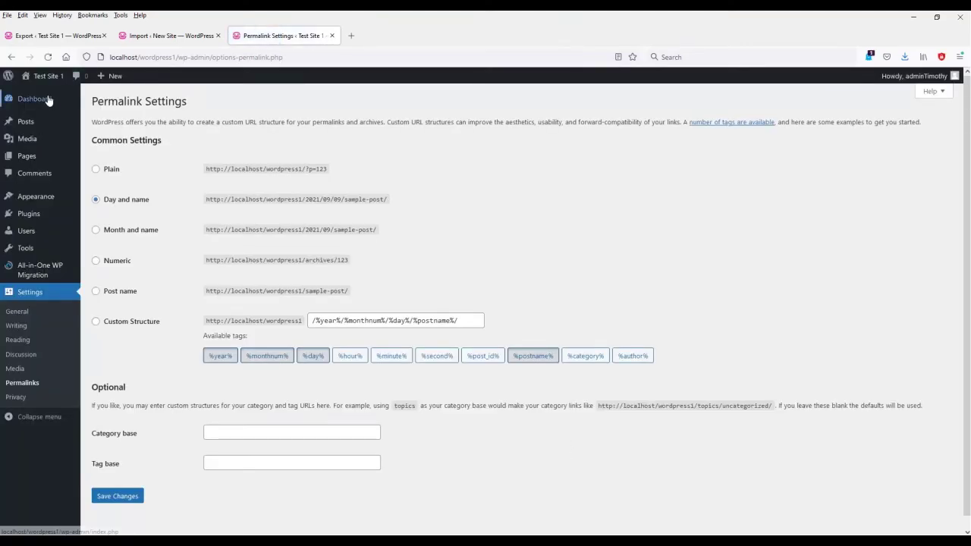
View the migrated site's home page, and return to the import page to finish the import.
{"action": "left_click", "coordinate": [46, 76]}
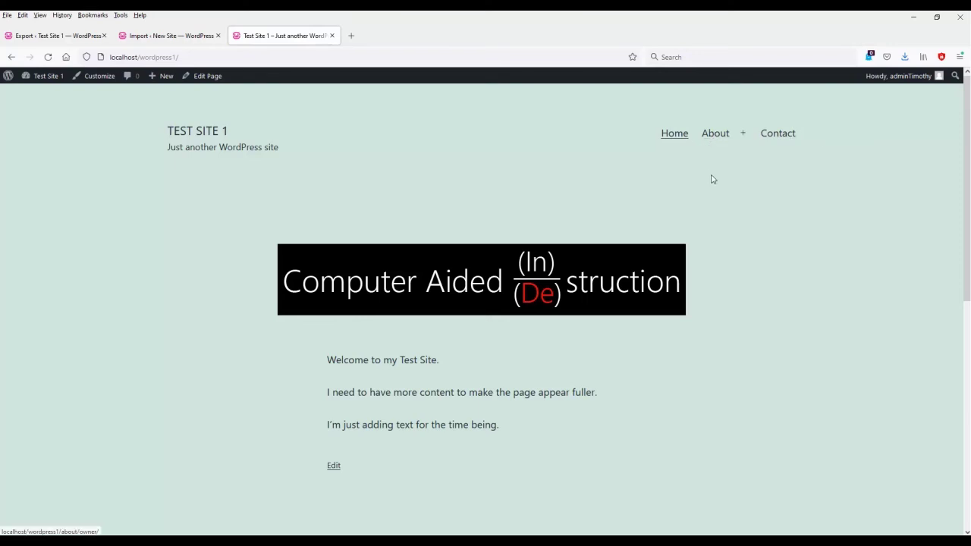
{"action": "left_click", "coordinate": [178, 36]}
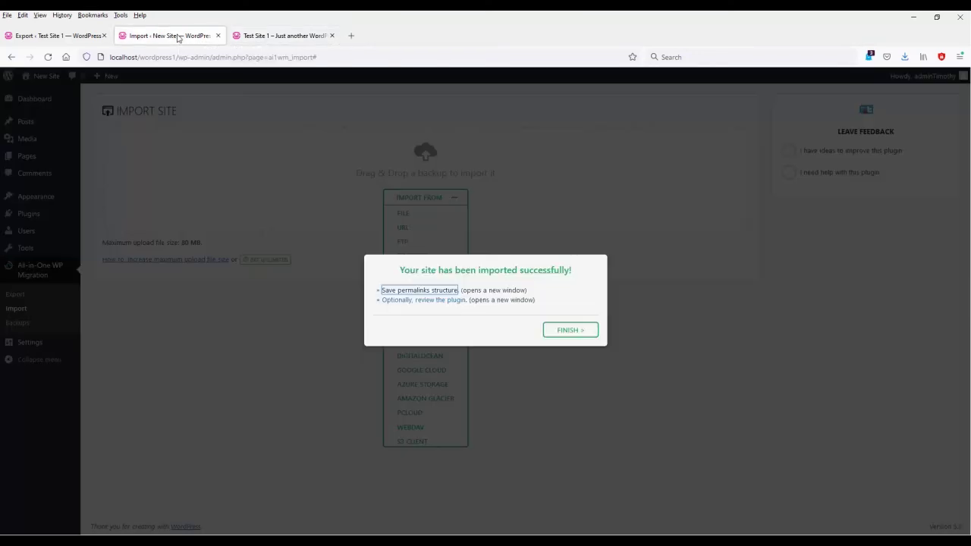
{"action": "left_click", "coordinate": [568, 332]}
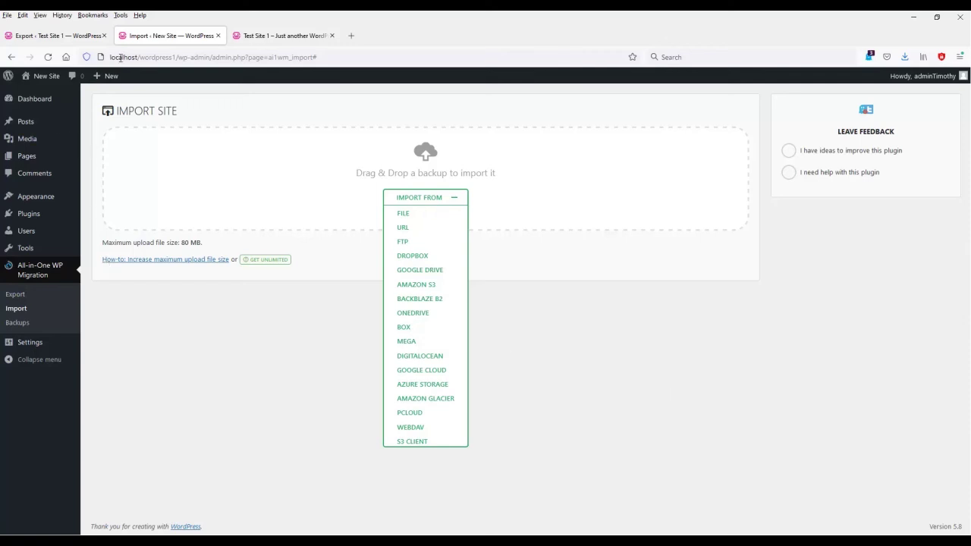
Load the dashboard of the migrated site and inspect the content and navigation menu on its home page.
{"action": "left_click", "coordinate": [34, 99]}
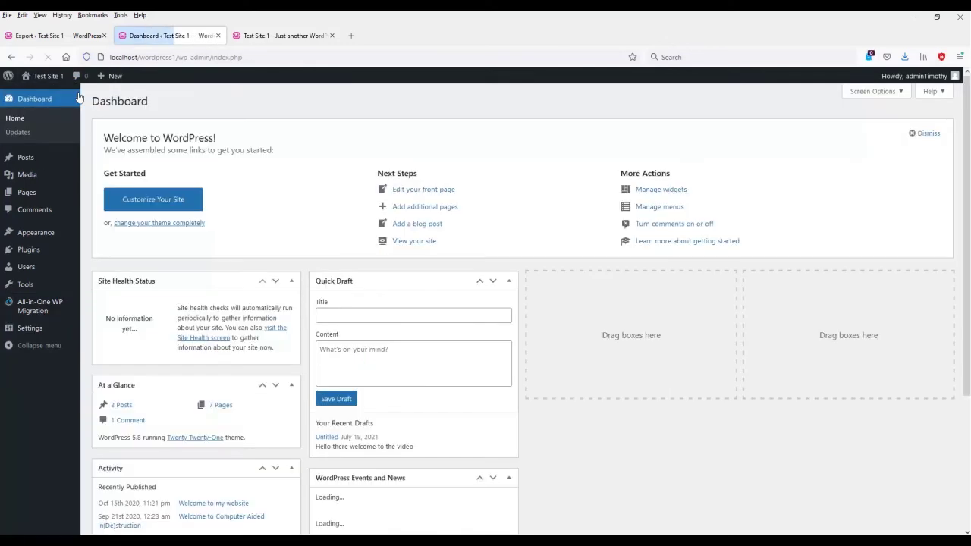
{"action": "left_click", "coordinate": [44, 89]}
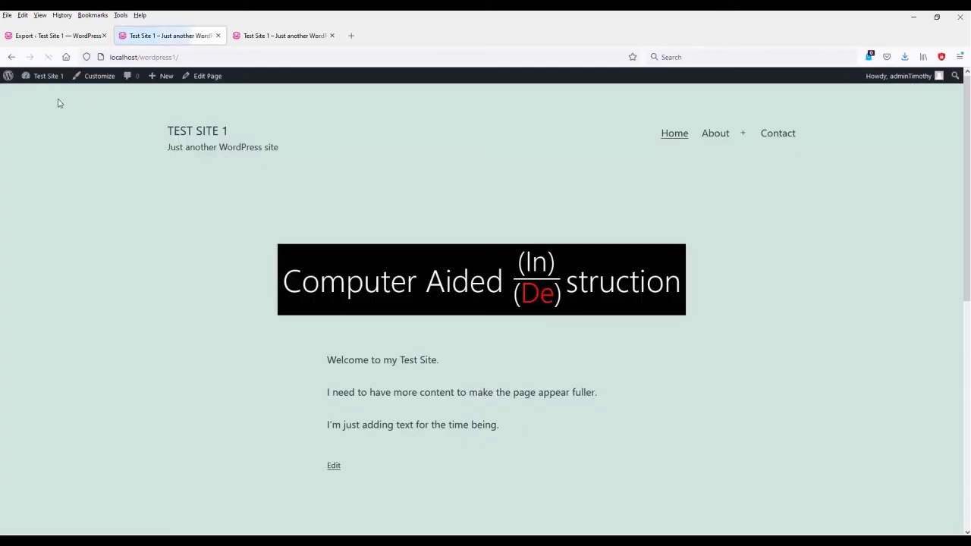
{"action": "scroll", "coordinate": [468, 341], "scroll_direction": "down", "scroll_amount": 3}
{"action": "scroll", "coordinate": [478, 379], "scroll_direction": "up", "scroll_amount": 3}
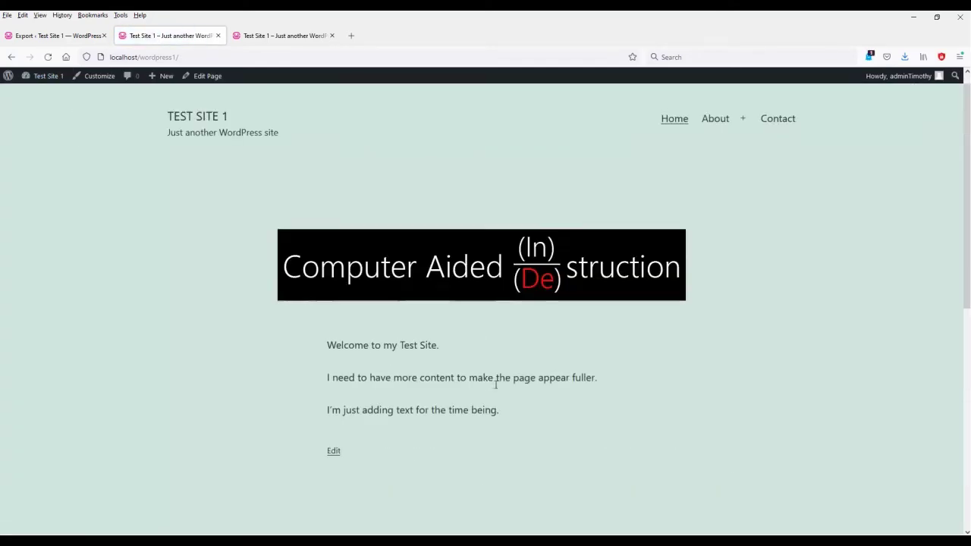
{"action": "mouse_move", "coordinate": [721, 138]}
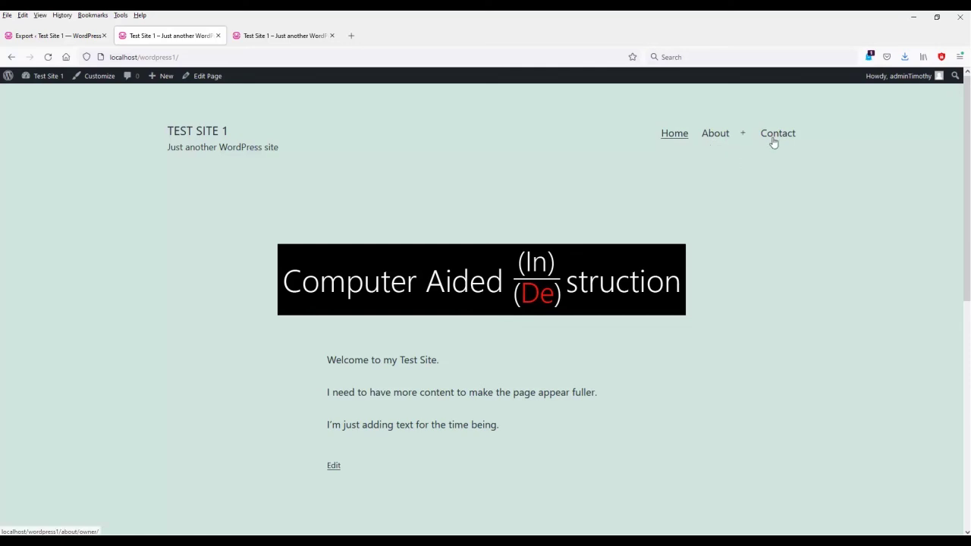
Open the list of all pages and view the Guitar Model Index 2 page through to its footer.
{"action": "left_click", "coordinate": [49, 79]}
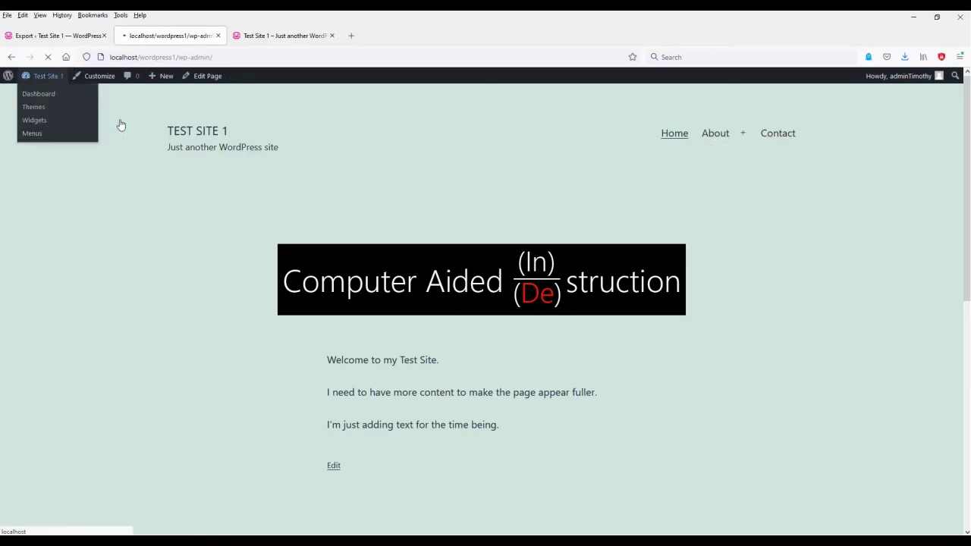
{"action": "mouse_move", "coordinate": [34, 191]}
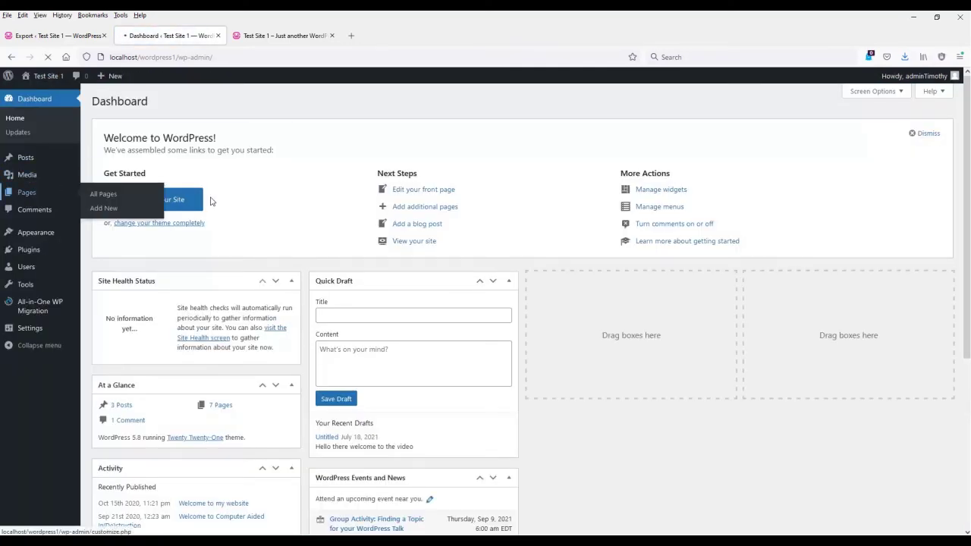
{"action": "left_click", "coordinate": [103, 194]}
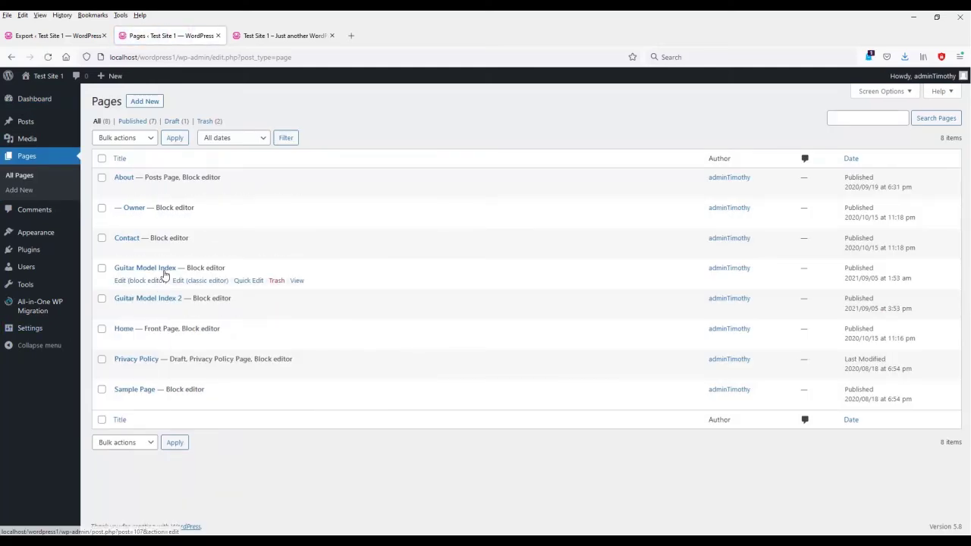
{"action": "left_click", "coordinate": [297, 310]}
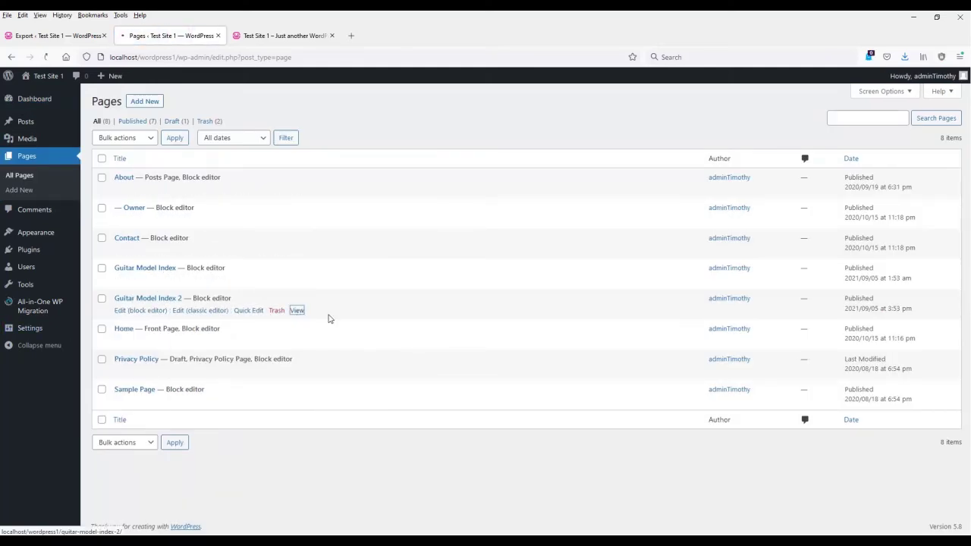
{"action": "scroll", "coordinate": [675, 368], "scroll_direction": "down", "scroll_amount": 3}
{"action": "scroll", "coordinate": [674, 367], "scroll_direction": "down", "scroll_amount": 15}
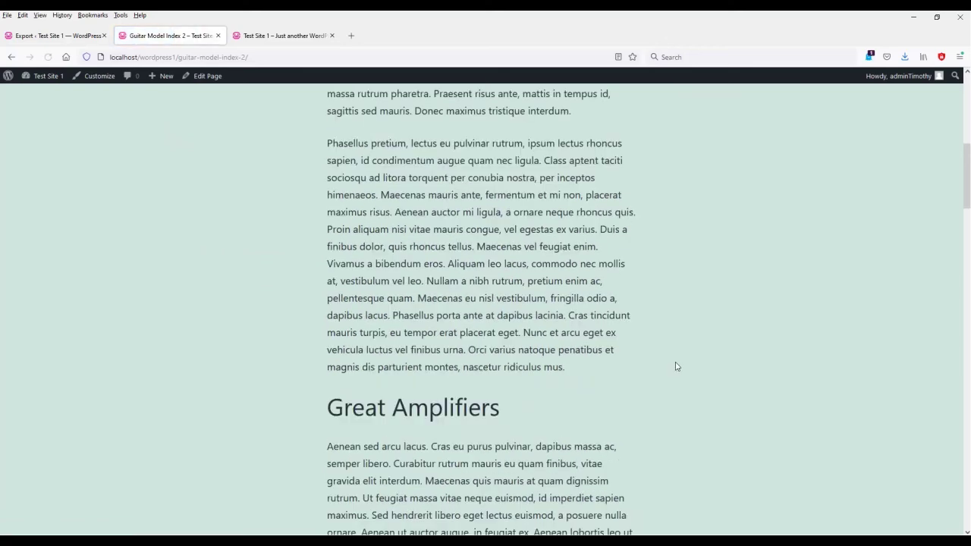
{"action": "scroll", "coordinate": [676, 364], "scroll_direction": "down", "scroll_amount": 12}
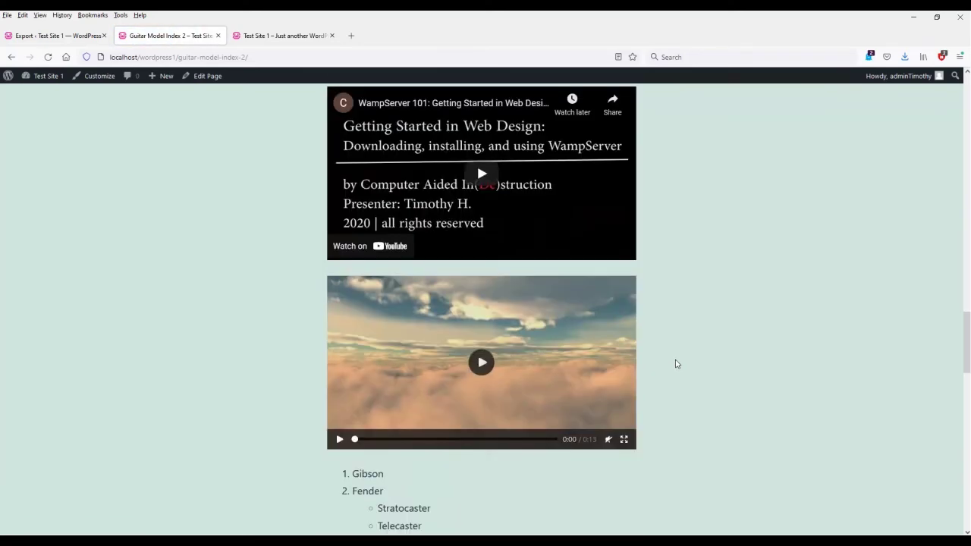
{"action": "scroll", "coordinate": [677, 364], "scroll_direction": "down", "scroll_amount": 3}
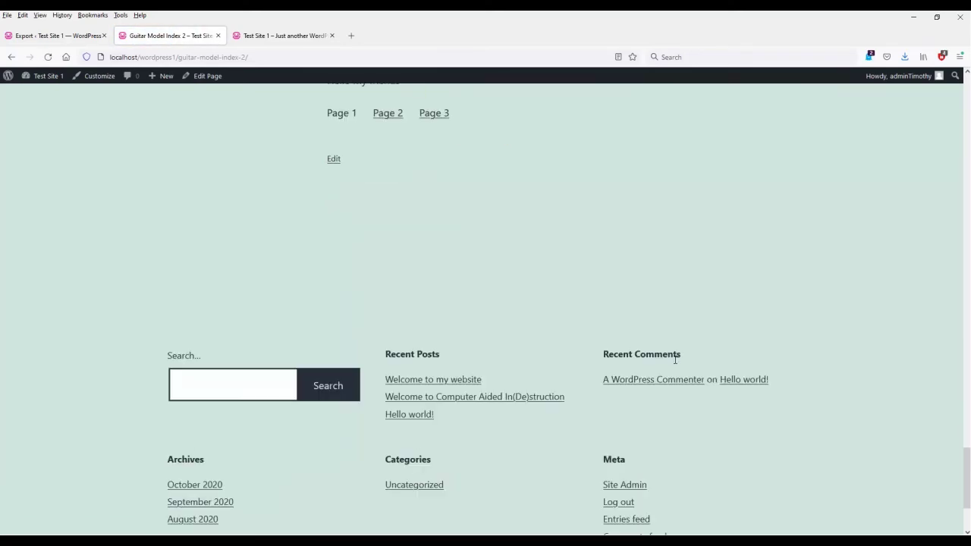
Return to the dashboard and check the migrated site's installed plugins and themes.
{"action": "mouse_move", "coordinate": [60, 77]}
{"action": "left_click", "coordinate": [76, 94]}
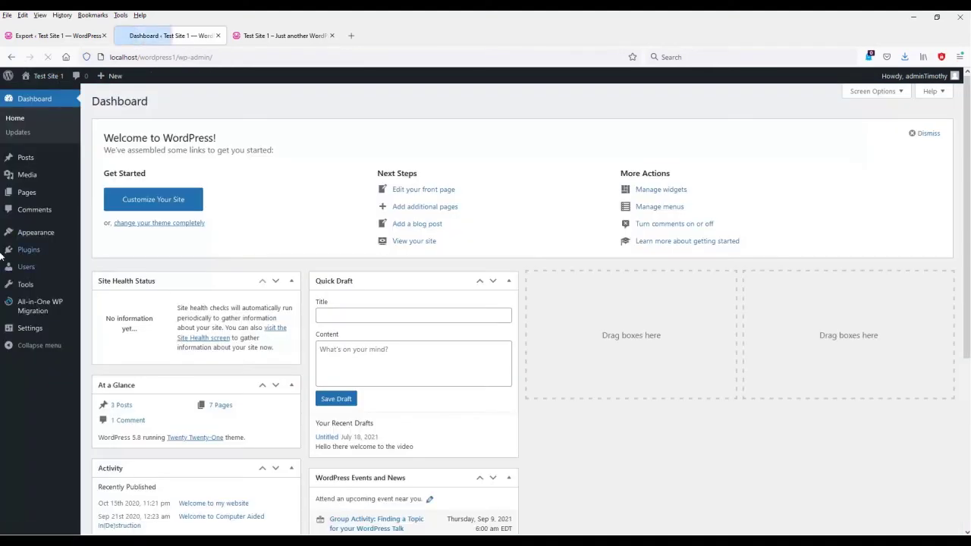
{"action": "left_click", "coordinate": [52, 252]}
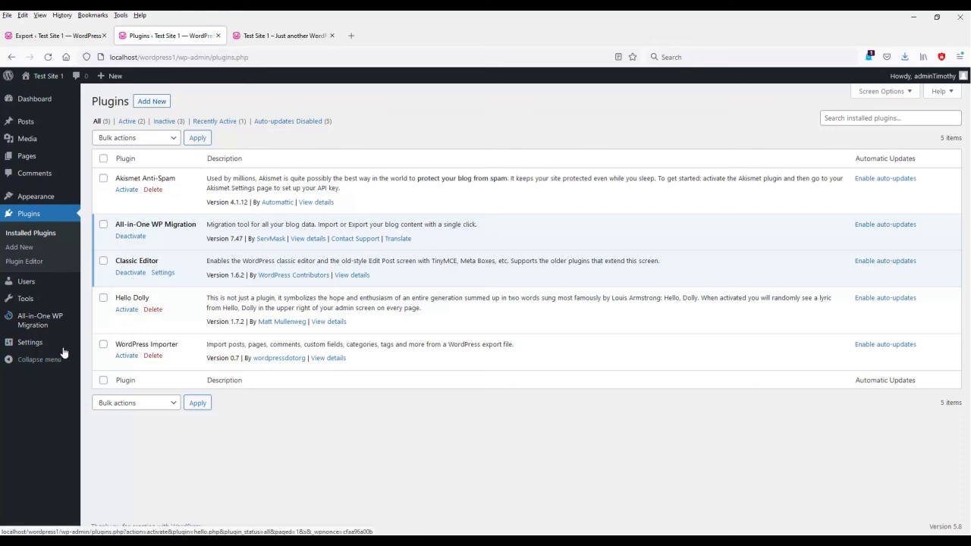
{"action": "mouse_move", "coordinate": [27, 288]}
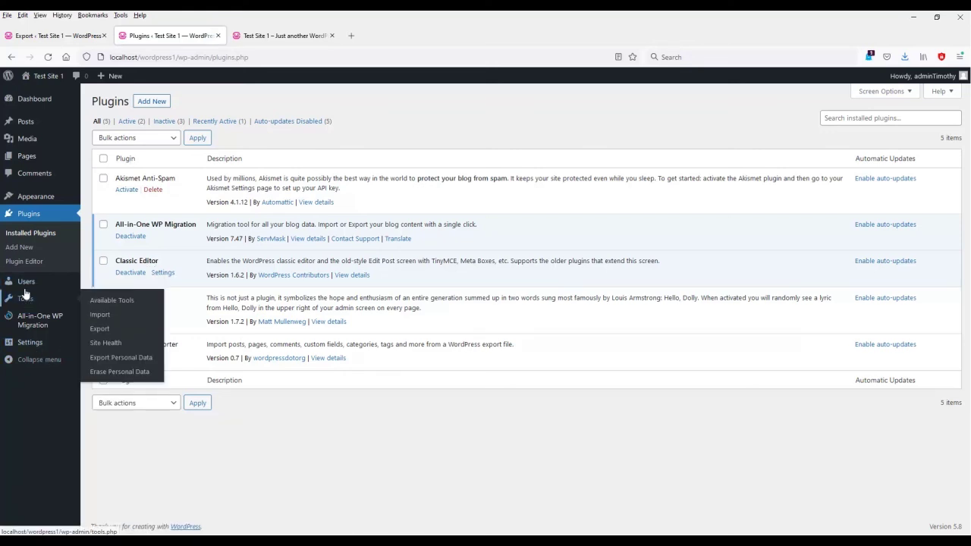
{"action": "left_click", "coordinate": [41, 196]}
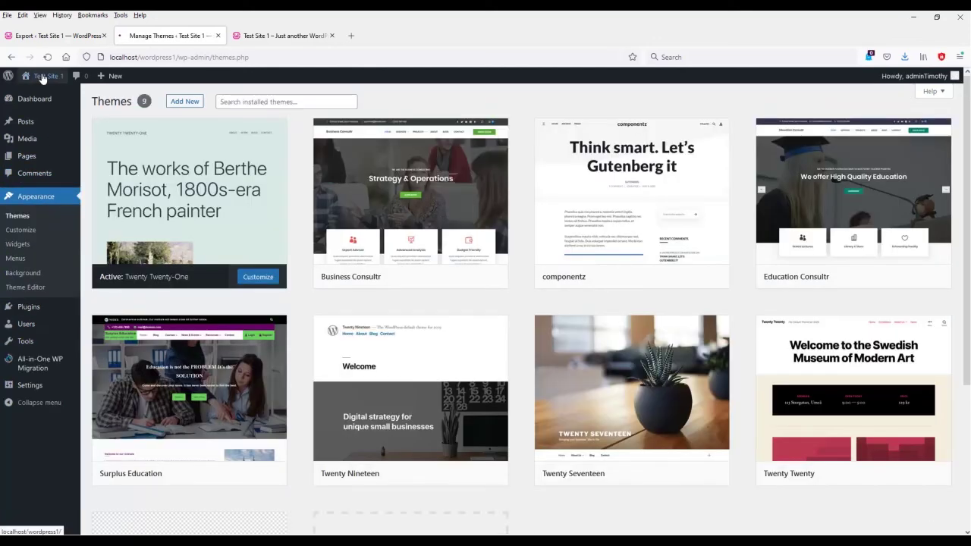
Look at the home page again, and review the migrated site's lists of pages and posts.
{"action": "left_click", "coordinate": [41, 77]}
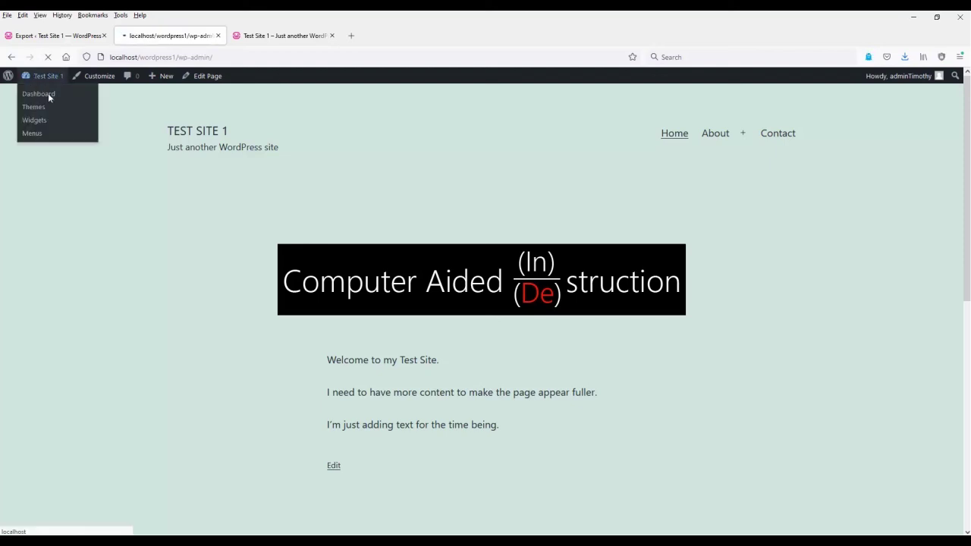
{"action": "left_click", "coordinate": [47, 91]}
{"action": "mouse_move", "coordinate": [35, 176]}
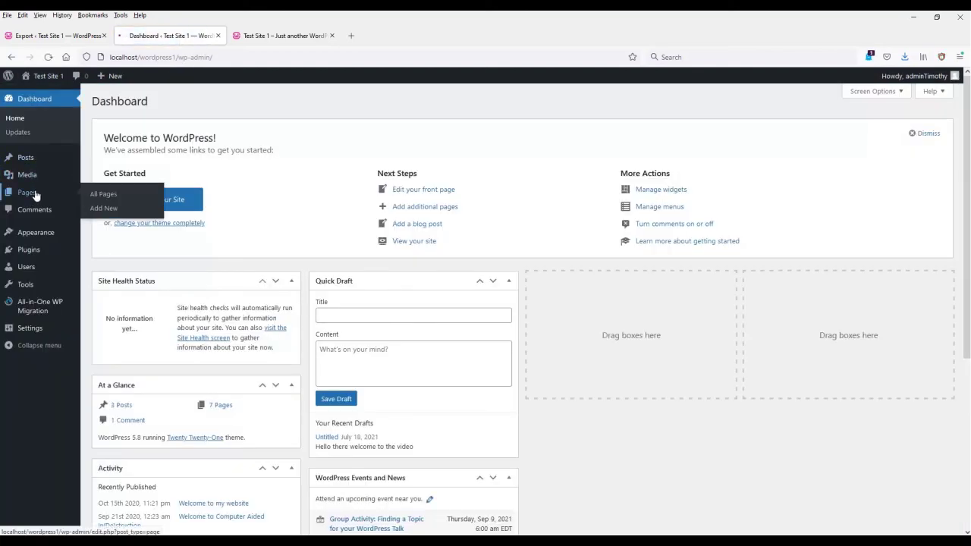
{"action": "left_click", "coordinate": [36, 194]}
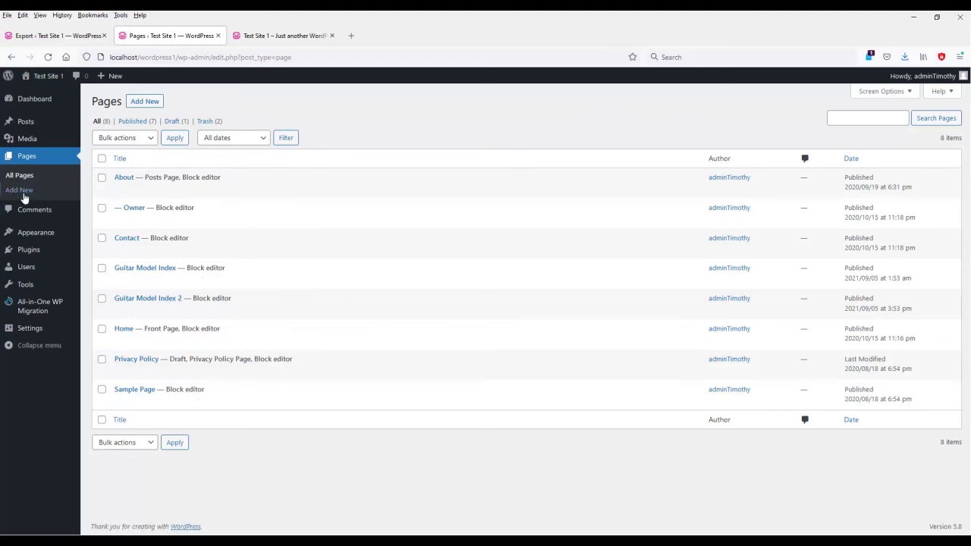
{"action": "left_click", "coordinate": [29, 123]}
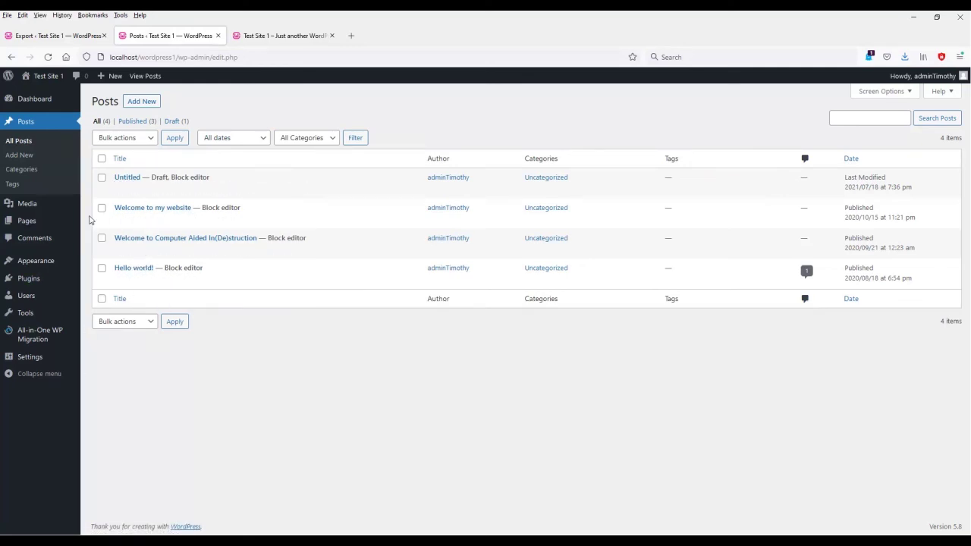
Return to the migrated site's home page and close the duplicate Test Site 1 browser tab.
{"action": "left_click", "coordinate": [35, 88]}
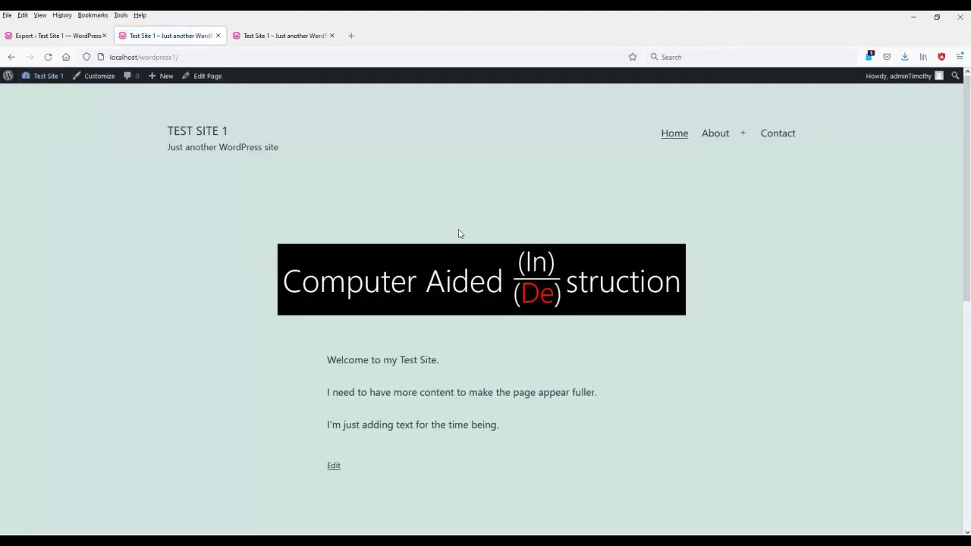
{"action": "left_click", "coordinate": [332, 35]}
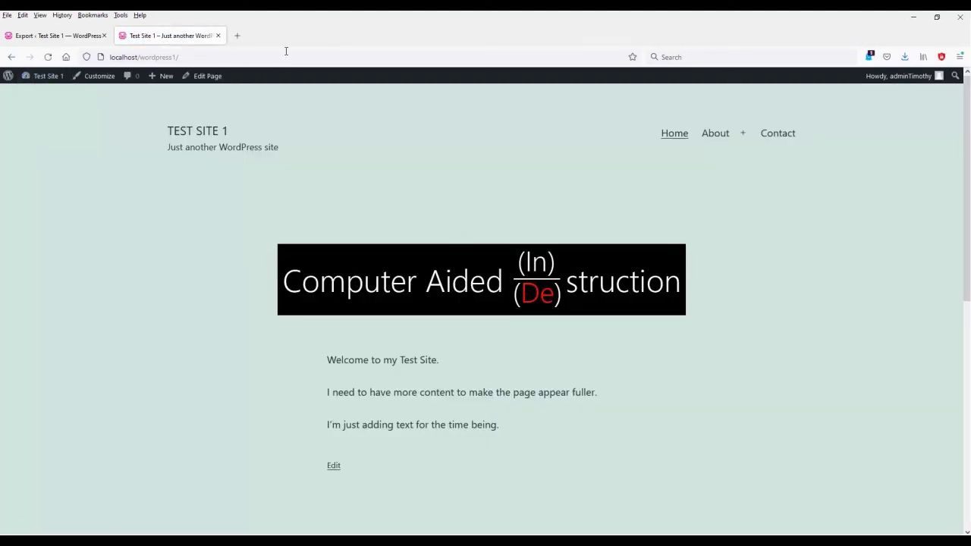